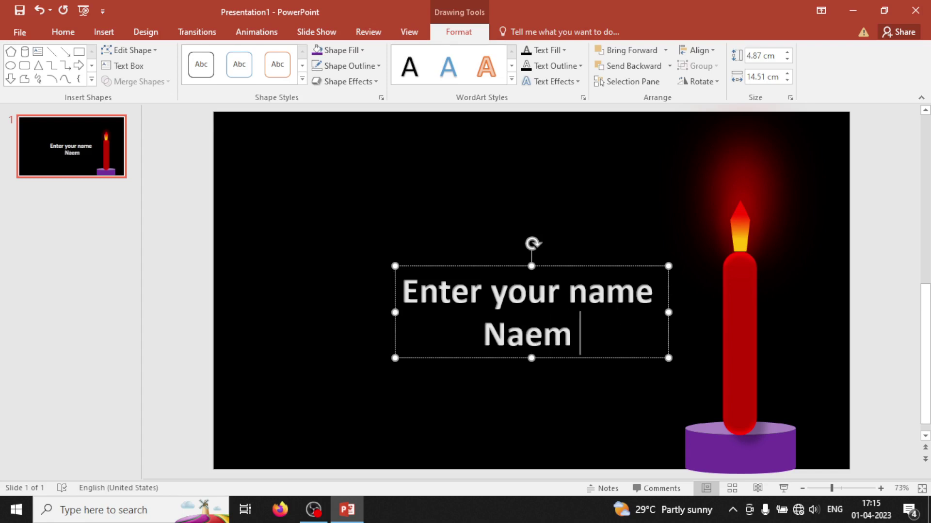
Step: Type 'And surname' as the name text's second line and move the text box up and left
text(And surname)
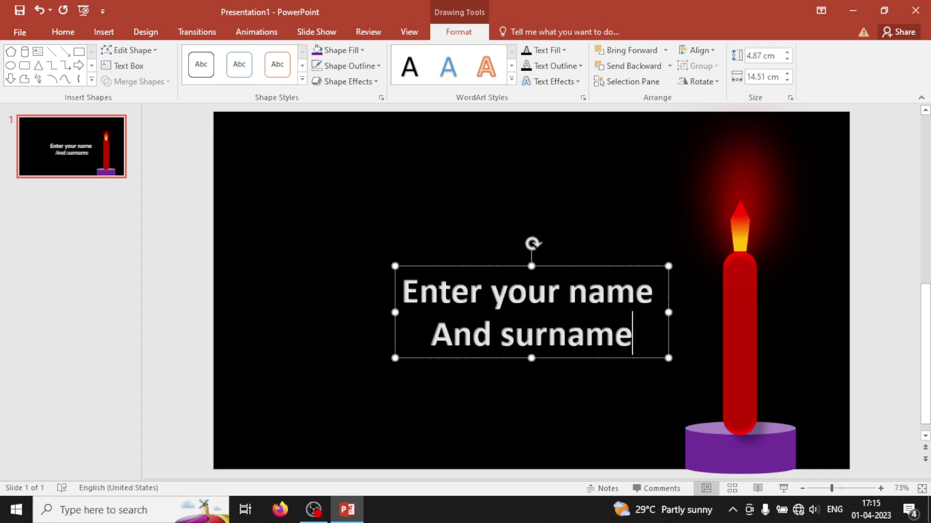
click(596, 181)
drag(490, 315, 407, 300)
click(596, 182)
Step: Play the finished candle slide as a slide show
click(740, 225)
click(629, 188)
click(85, 12)
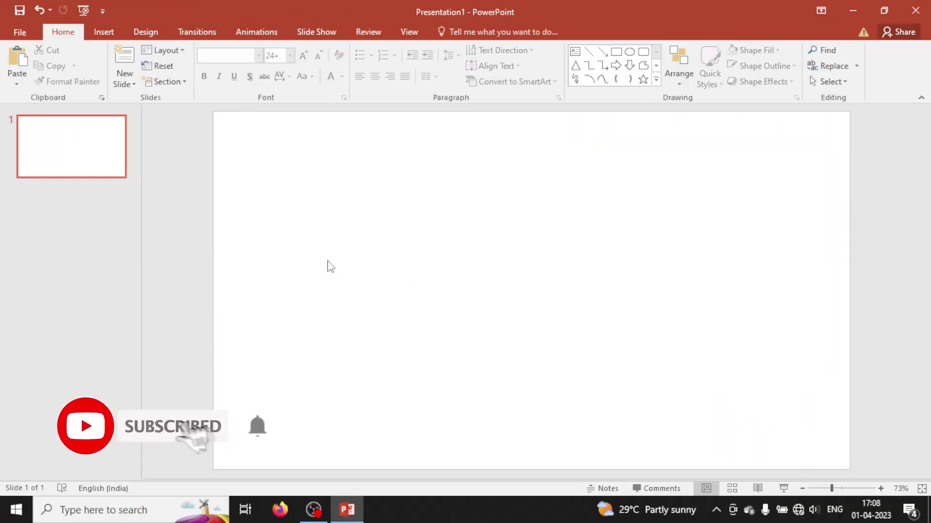
Step: Draw a tall rounded rectangle at the slide's right with a fully rounded top, 1.78 cm wide
click(104, 31)
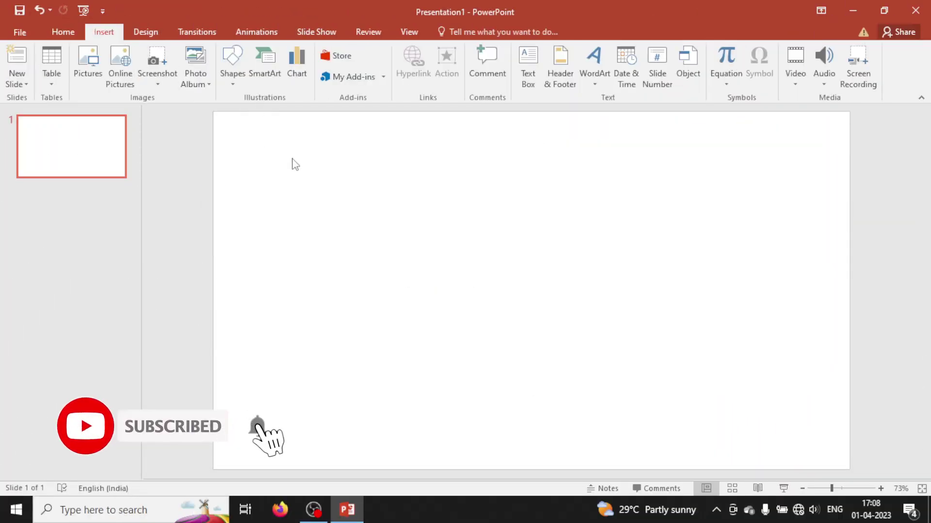
click(232, 68)
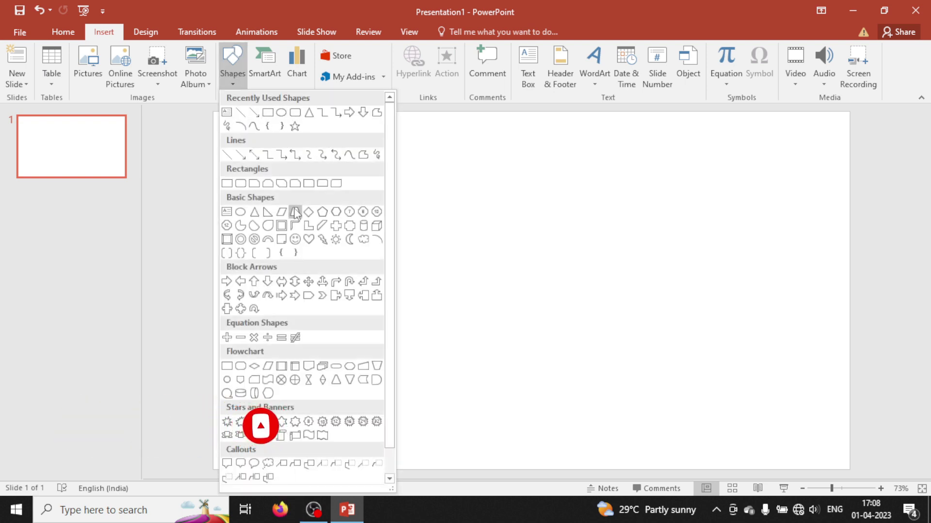
click(296, 115)
drag(699, 247, 756, 502)
drag(709, 247, 728, 248)
drag(702, 373, 723, 373)
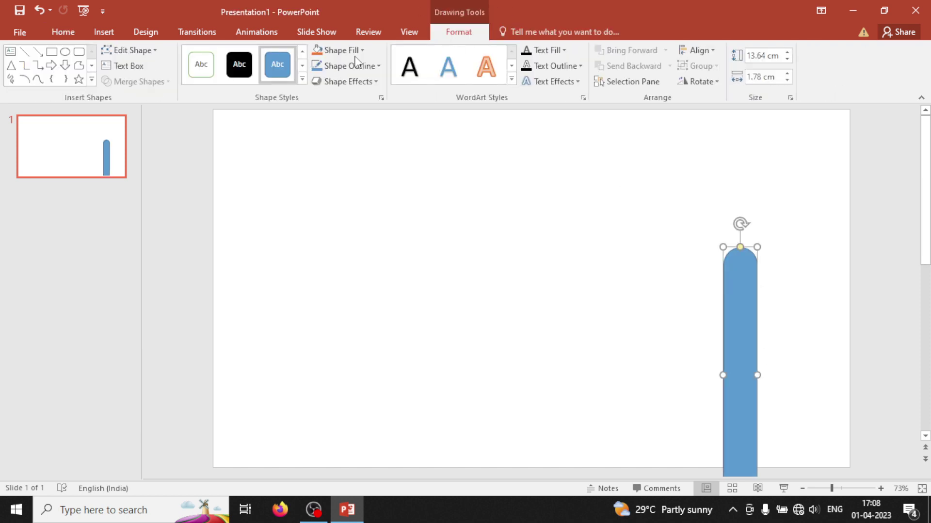
Step: Fill the bar dark red and give it a 3-D preset shading effect
click(344, 81)
click(588, 222)
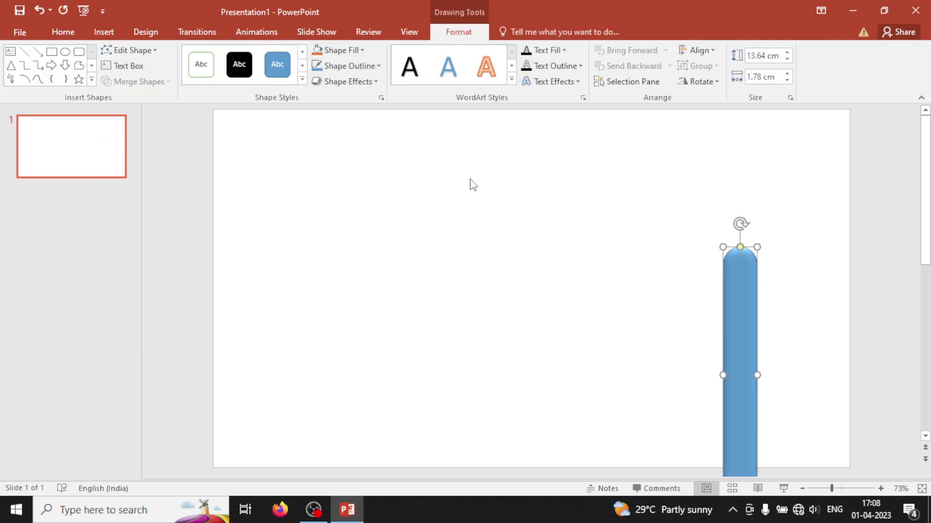
click(334, 54)
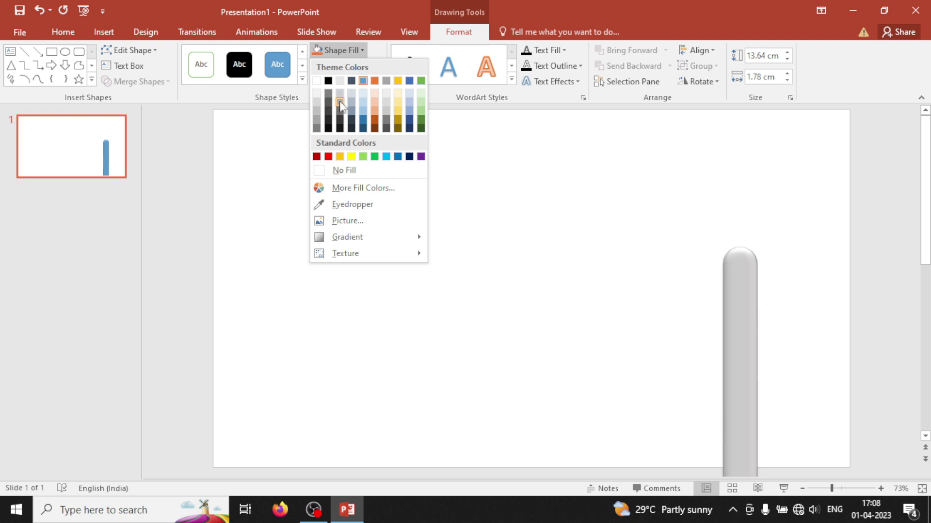
click(316, 156)
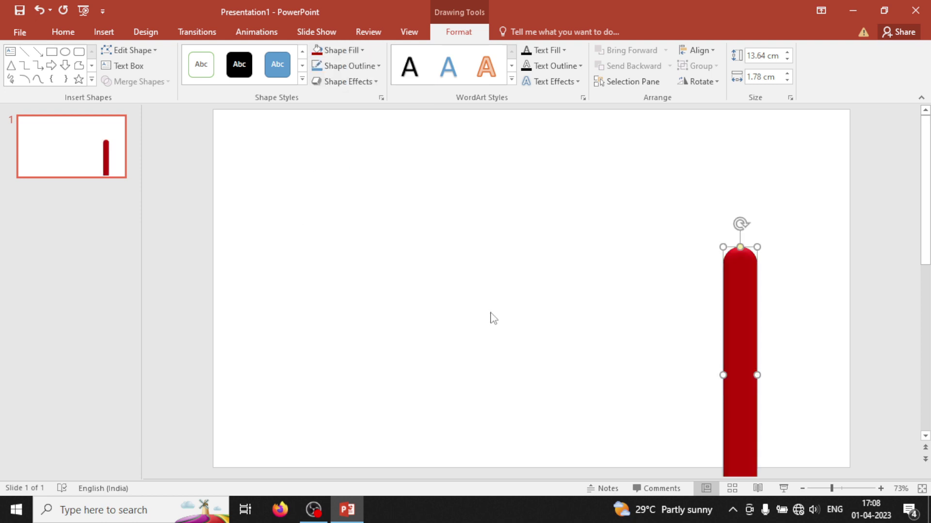
click(345, 80)
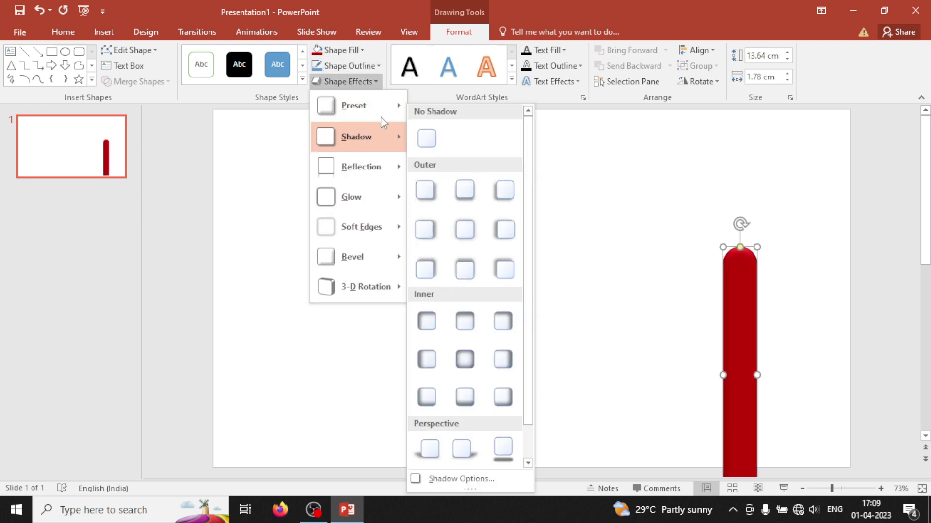
mouse_move(353, 106)
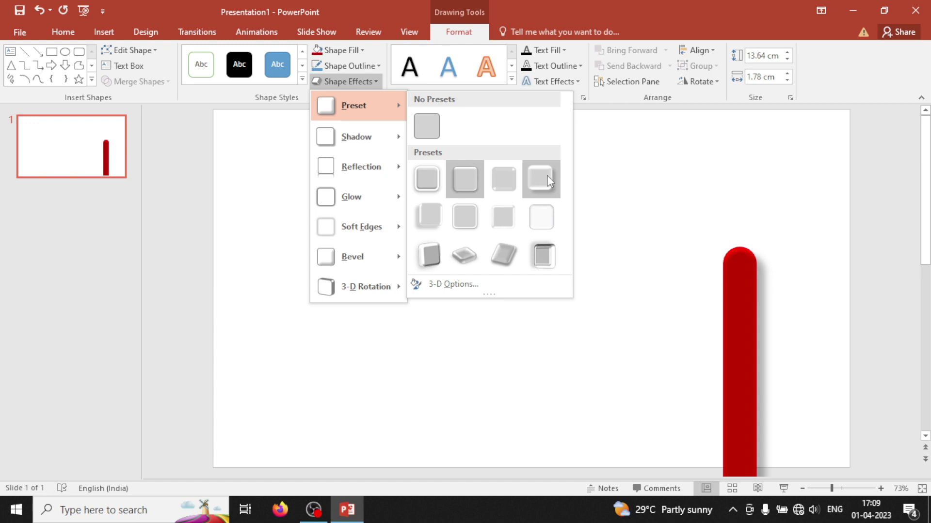
click(532, 179)
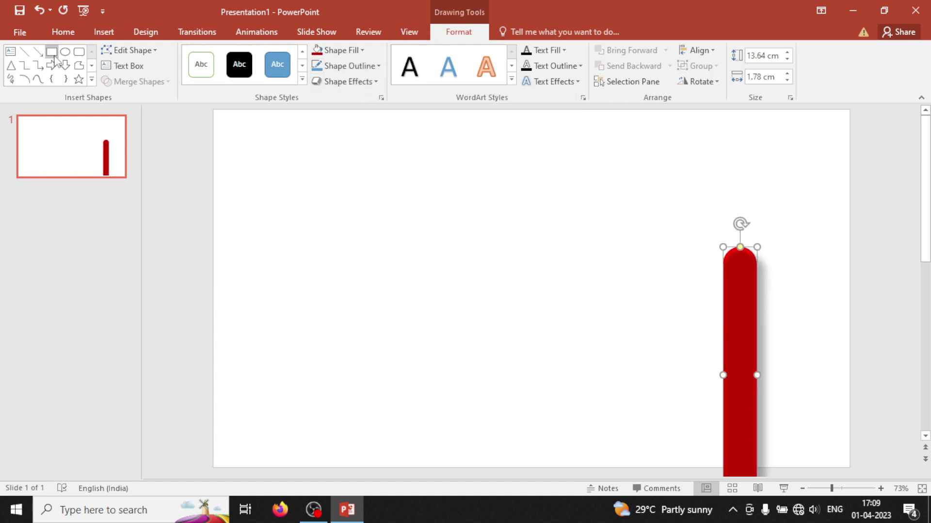
Step: Draw a small curved line above the top of the red candle
click(37, 79)
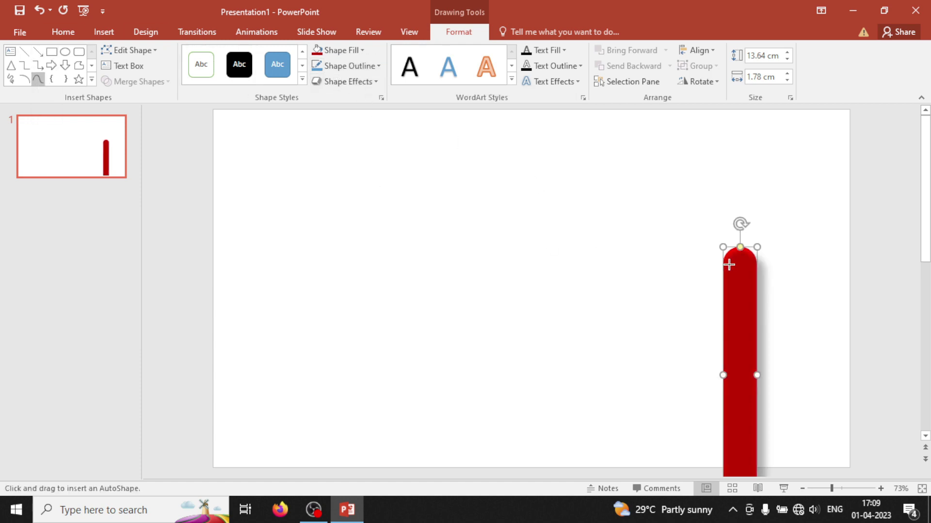
drag(729, 265, 743, 245)
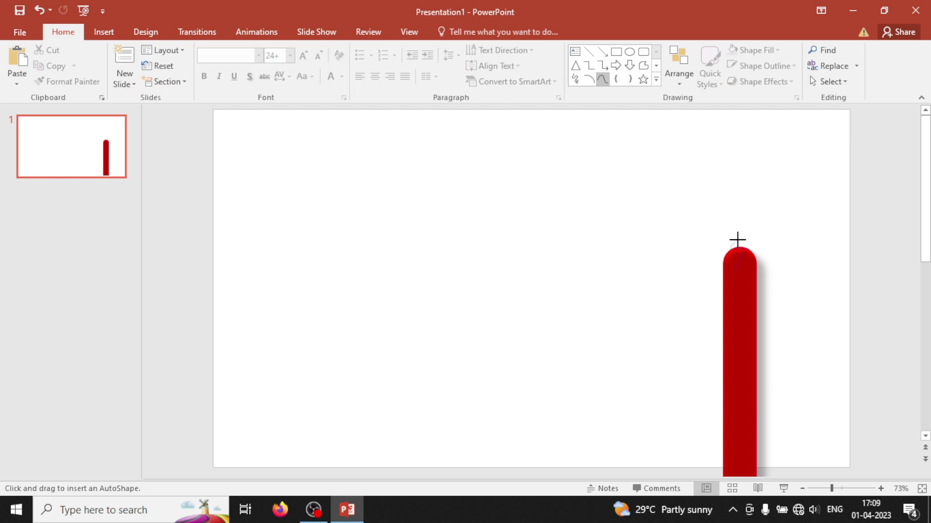
drag(737, 232, 736, 268)
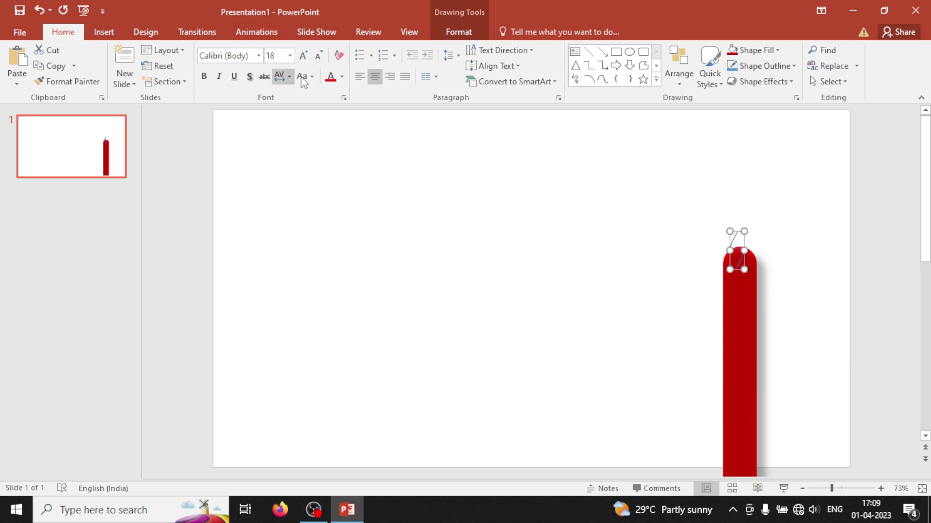
click(342, 76)
key(Escape)
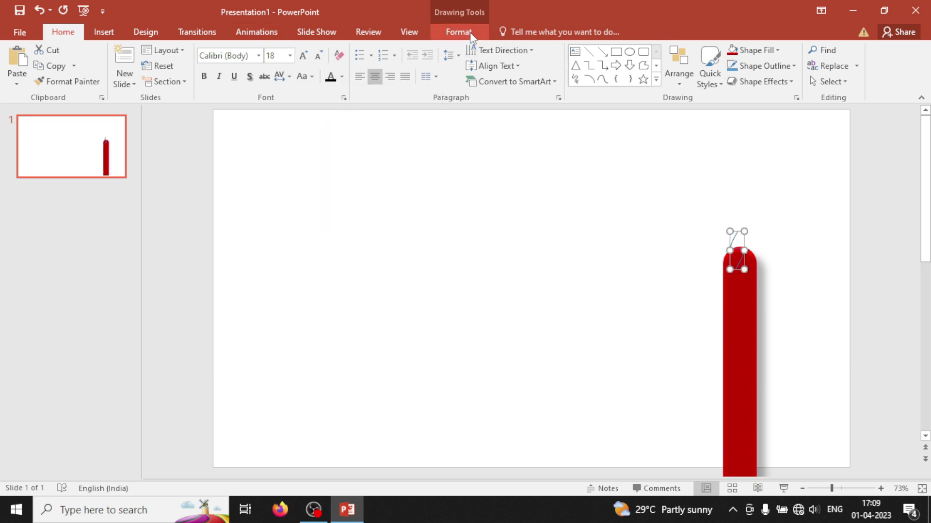
Step: Draw a zigzag wick at the candle top with a black 3 pt outline
click(458, 32)
click(346, 66)
mouse_move(344, 236)
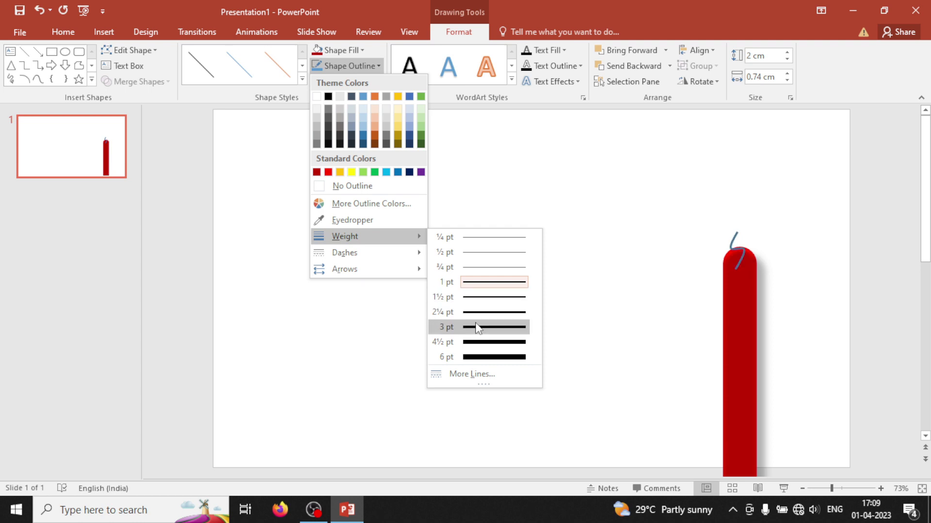
click(478, 327)
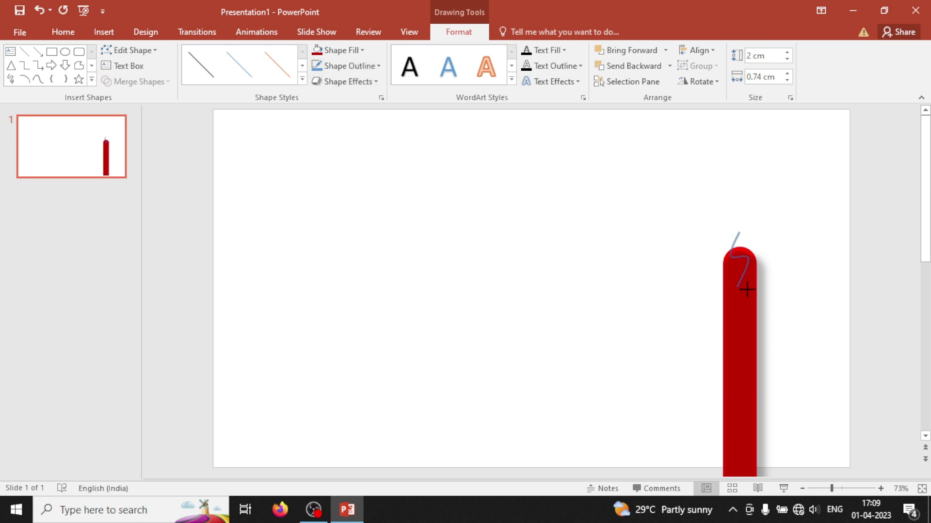
drag(737, 295, 745, 288)
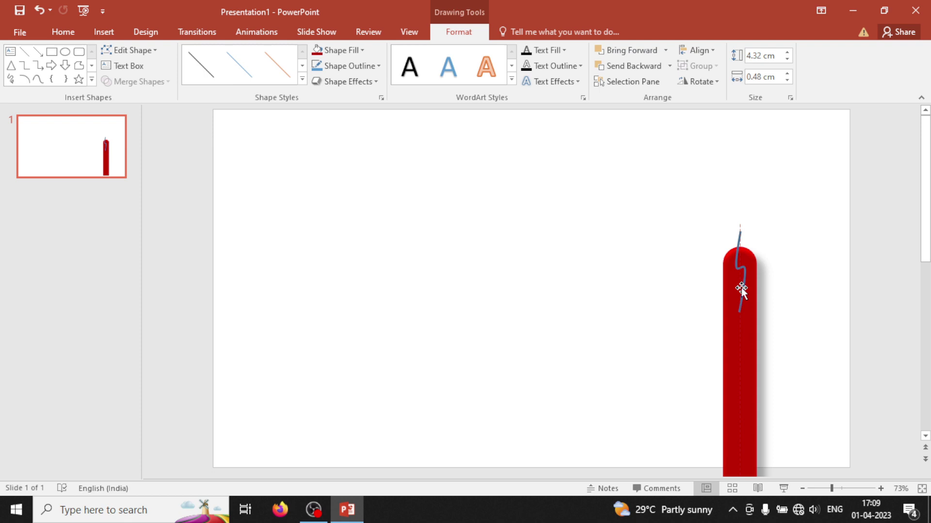
click(345, 66)
click(333, 103)
click(345, 66)
click(442, 176)
Step: Give the wick an orange glow and send it behind the red candle
click(345, 82)
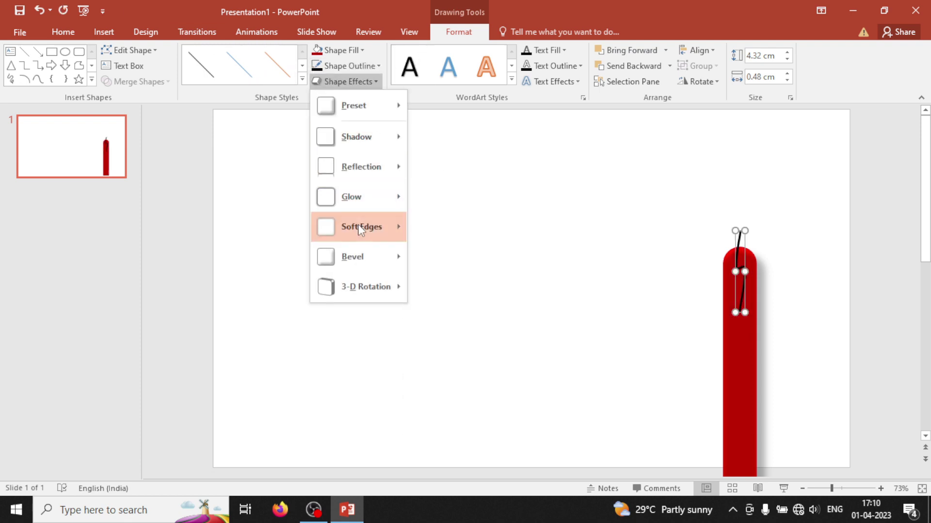
click(463, 383)
click(626, 66)
key(Escape)
click(744, 226)
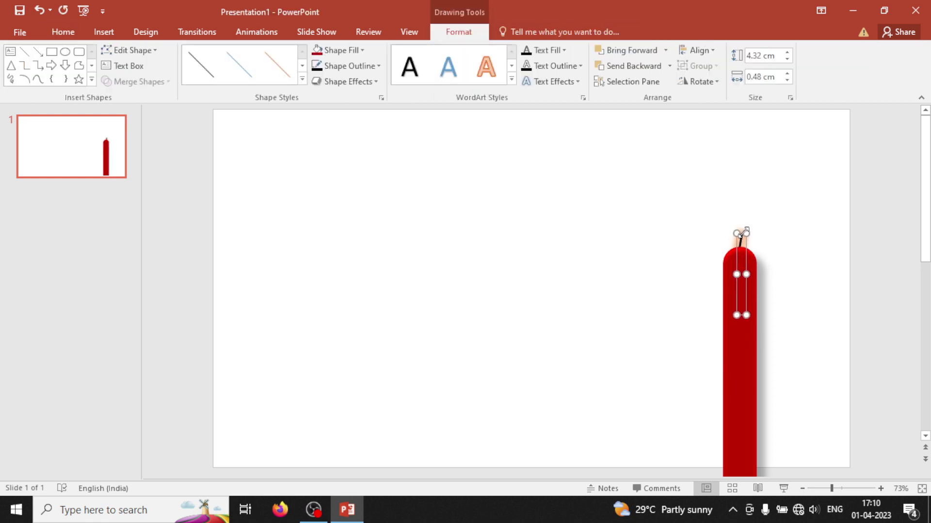
click(719, 261)
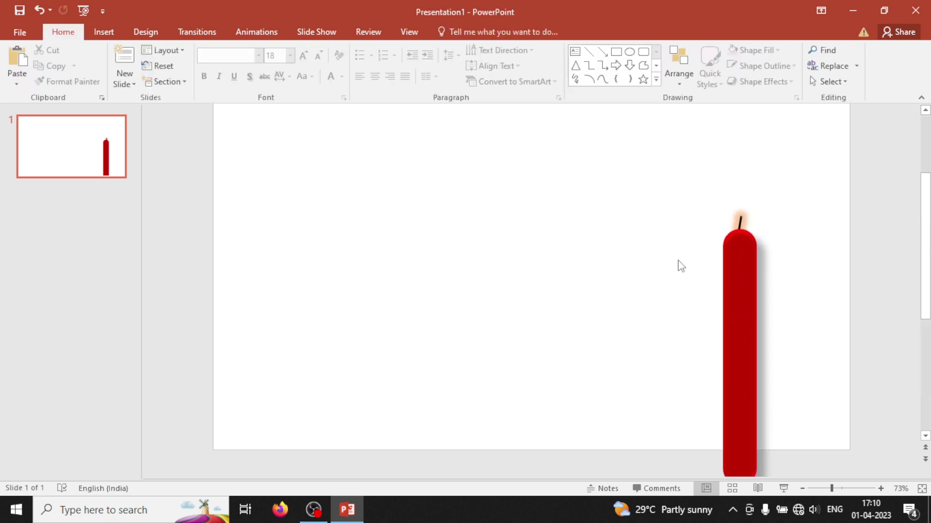
Step: Draw a can-shaped cylinder base at the bottom of the candle
click(103, 31)
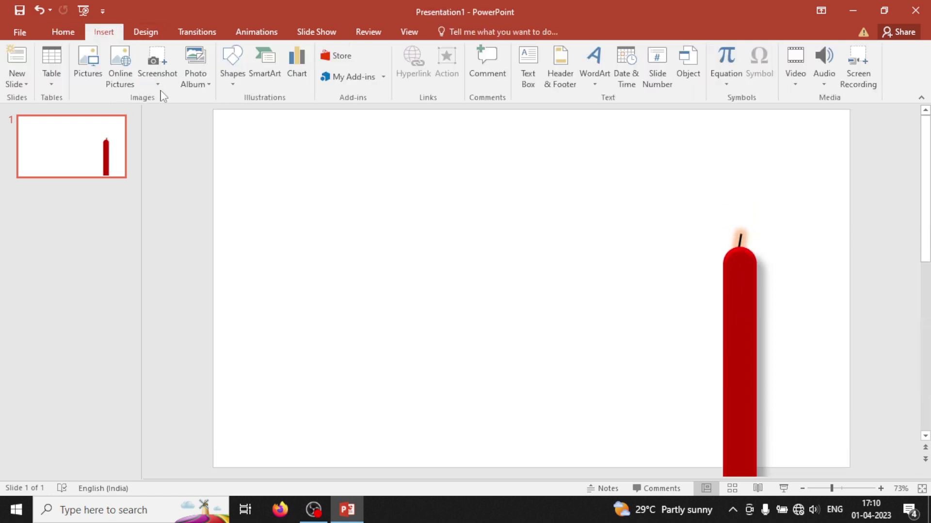
click(232, 66)
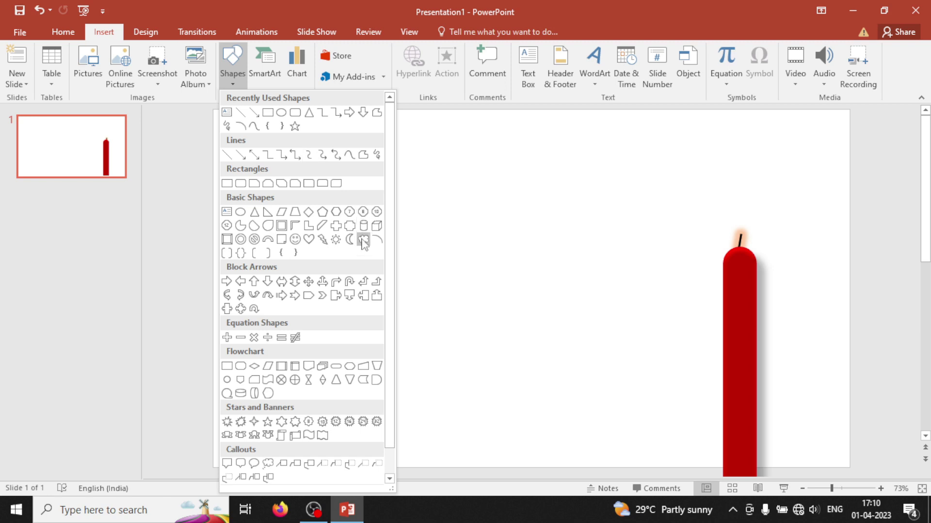
scroll(363, 242, down, 1)
click(363, 197)
mouse_move(685, 422)
mouse_down()
mouse_move(799, 469)
mouse_move(795, 421)
mouse_up()
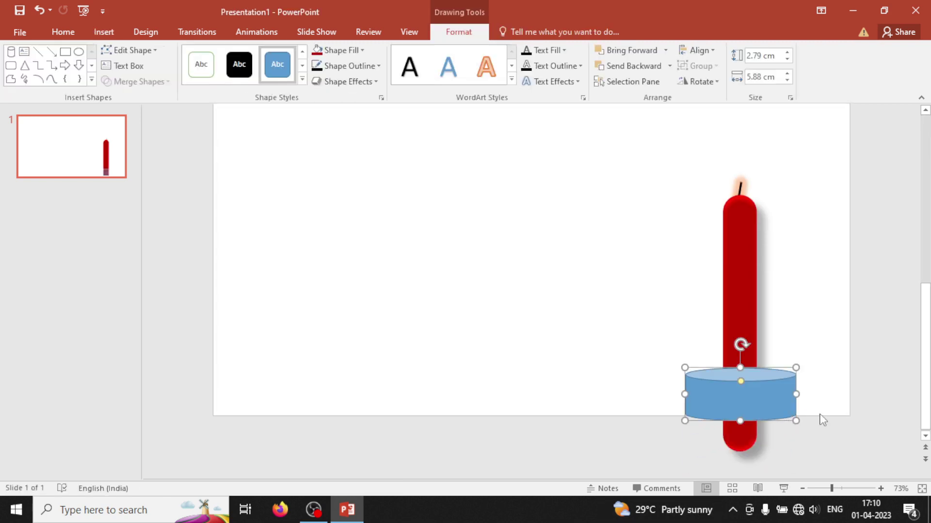
click(814, 357)
Step: Shorten the candle to sit on the cylinder and send the cylinder behind it
click(739, 436)
drag(740, 451, 744, 371)
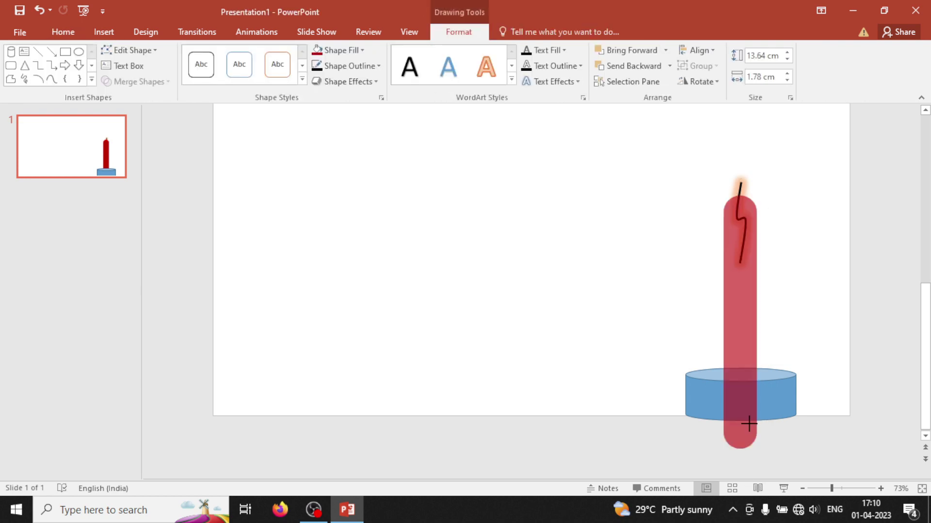
click(758, 441)
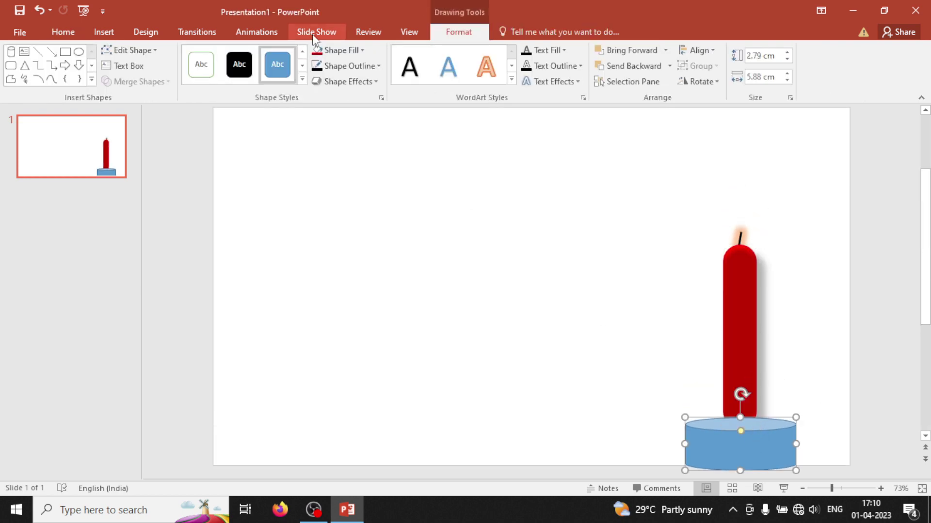
click(630, 66)
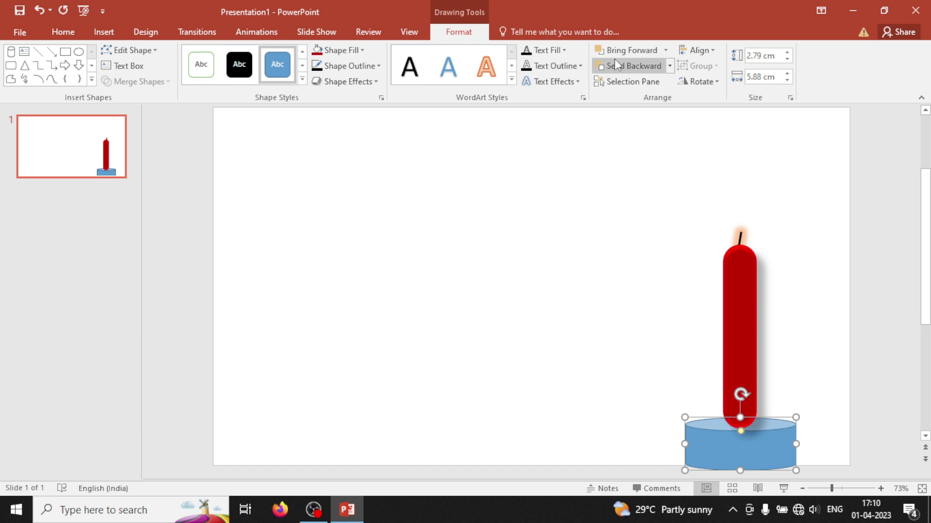
click(836, 331)
click(732, 397)
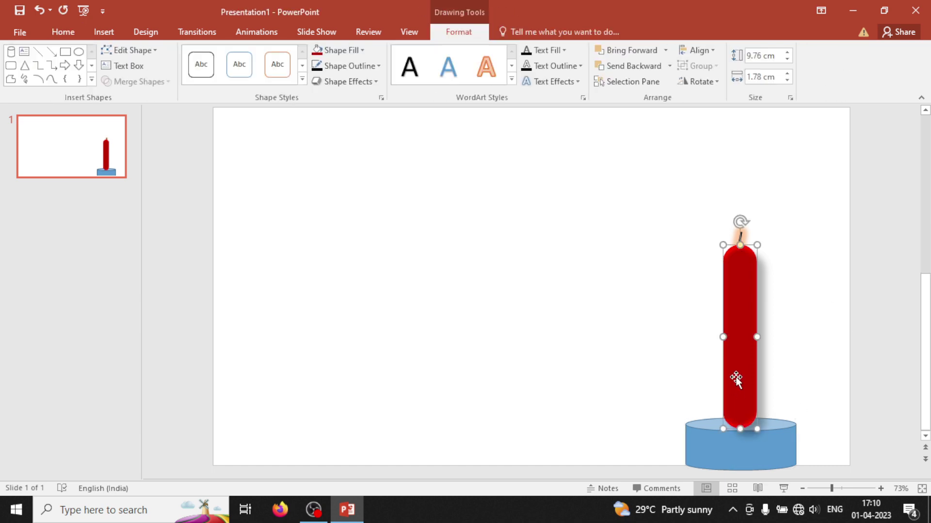
click(698, 450)
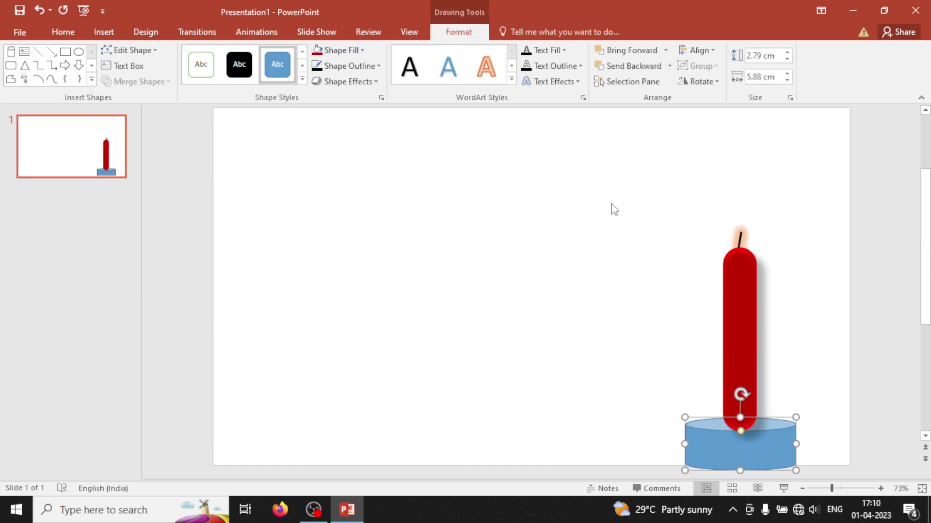
Step: Fill the base purple, soften its edges by 1 point, and remove its outline
click(345, 65)
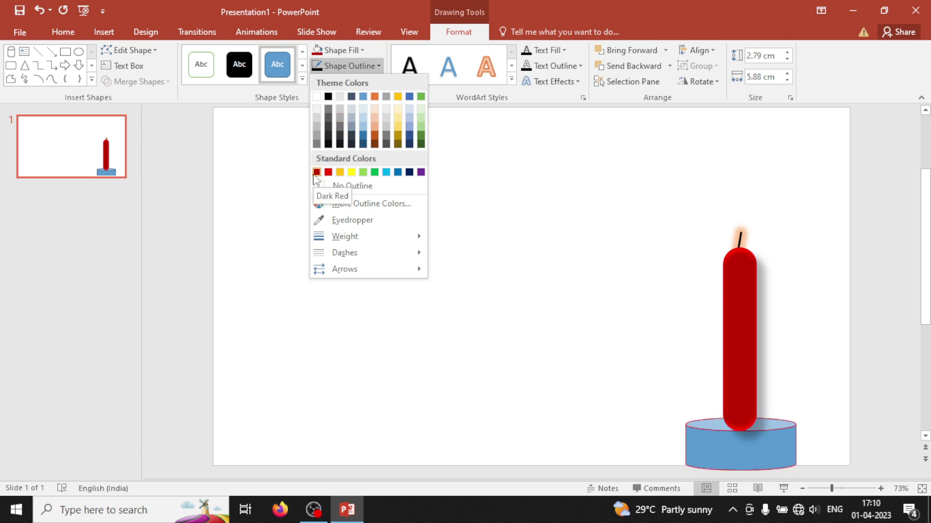
click(316, 172)
click(340, 50)
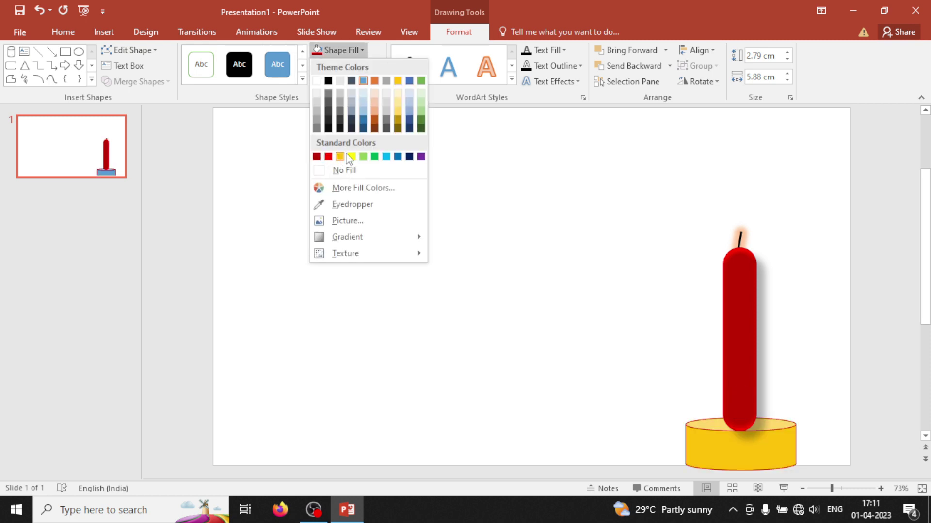
click(420, 156)
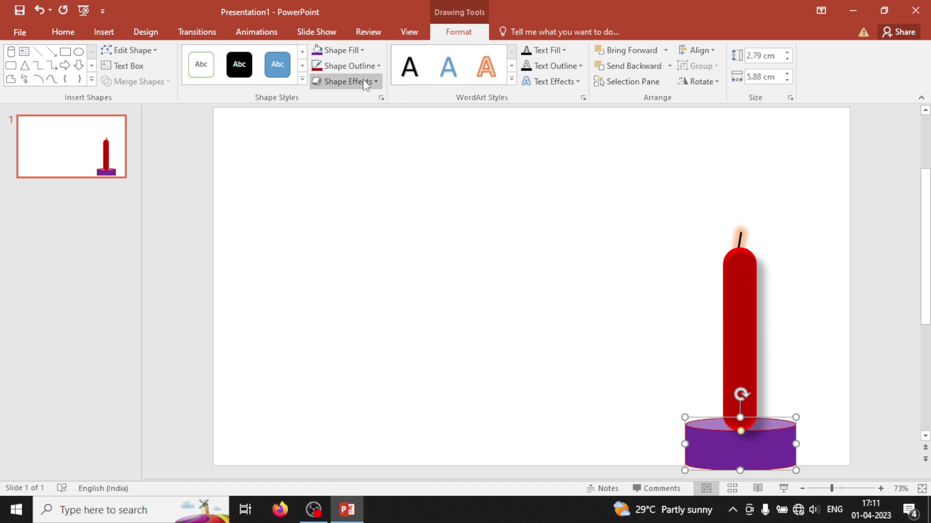
click(347, 81)
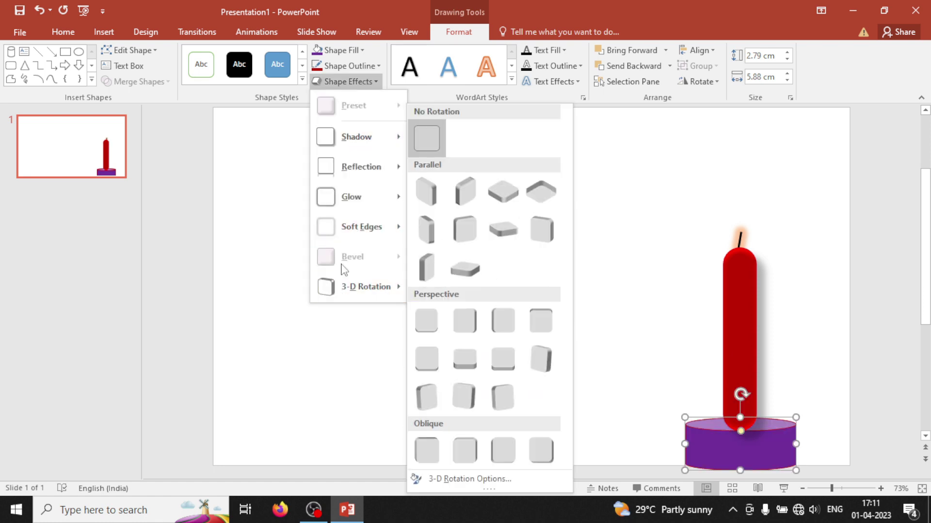
mouse_move(361, 227)
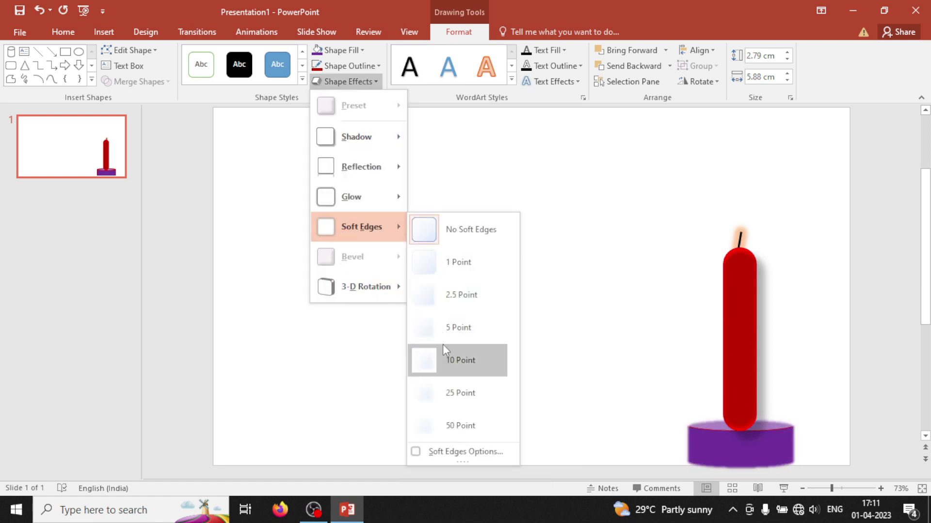
click(448, 259)
click(349, 66)
click(349, 186)
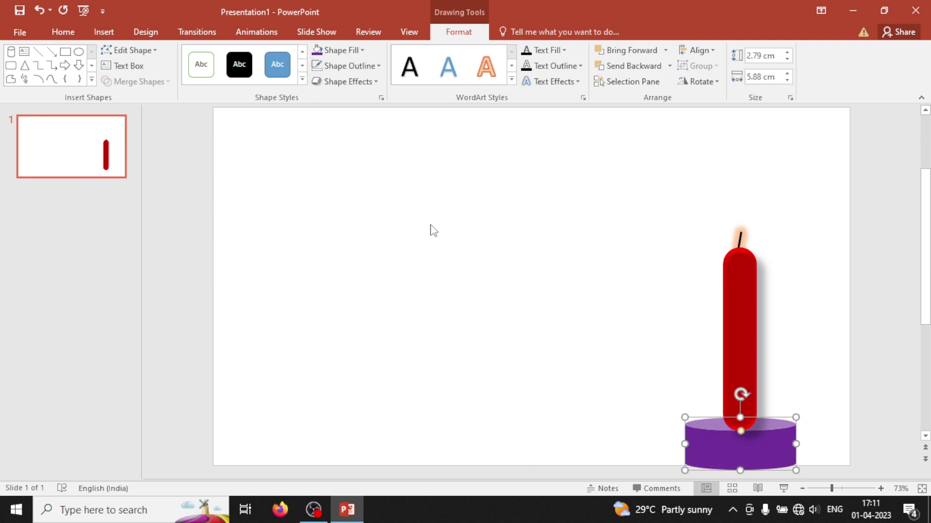
click(480, 237)
Step: Draw a small pentagon flame shape to the left of the candle
click(103, 32)
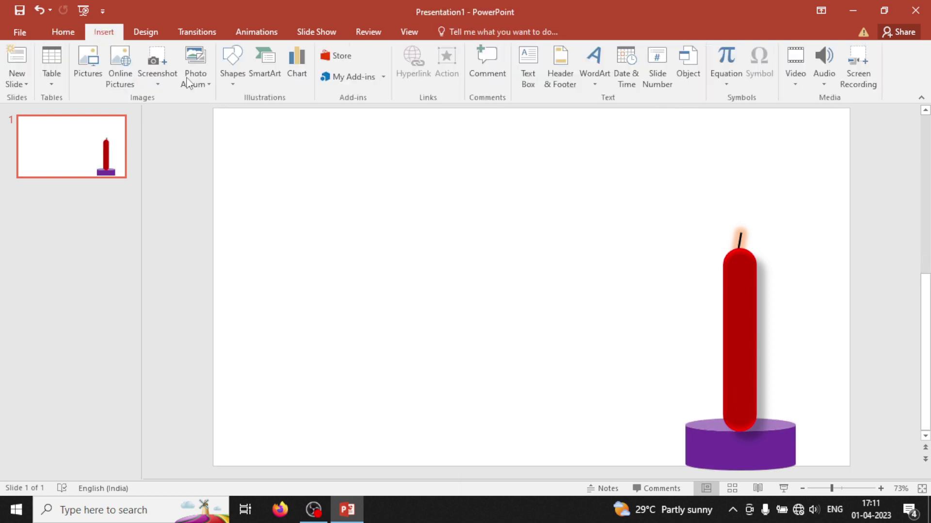
click(232, 65)
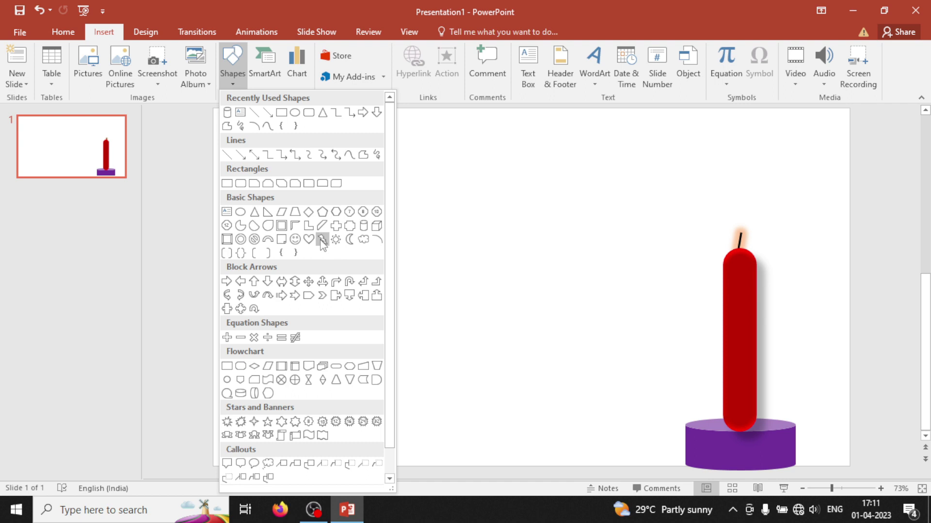
click(335, 212)
drag(485, 217, 512, 266)
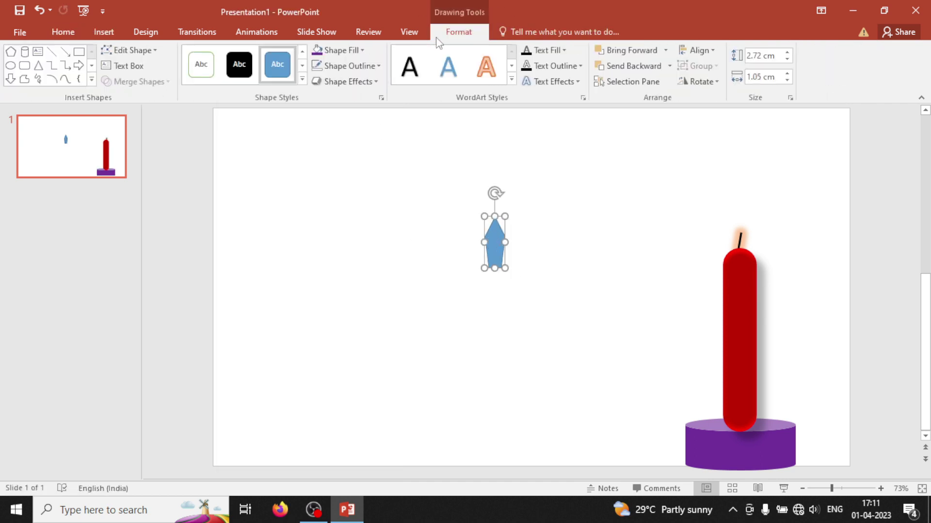
Step: Set the flame's shadow colour to red in Format Shape
right_click(496, 233)
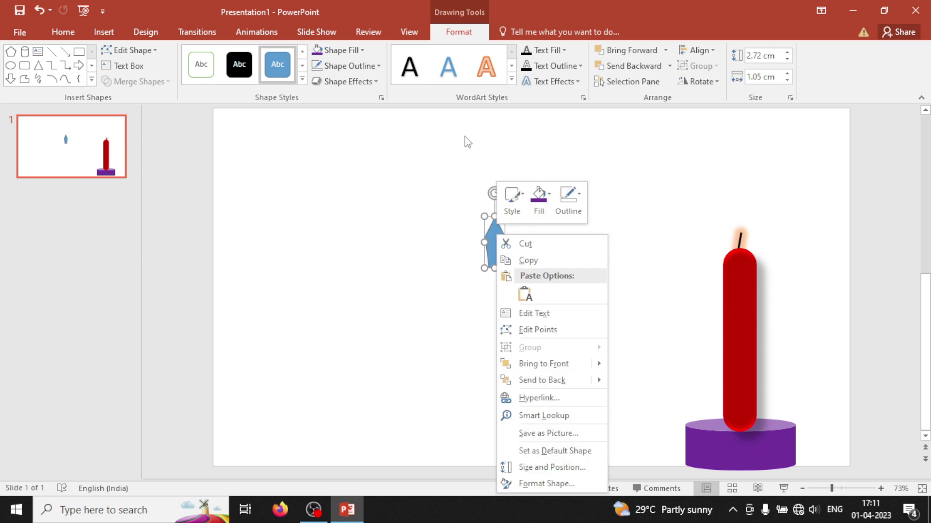
click(559, 483)
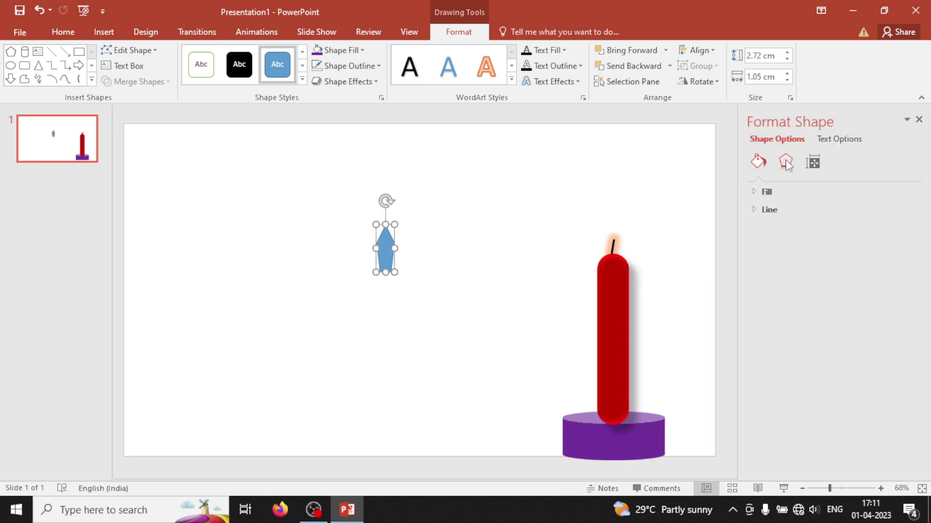
click(785, 162)
click(787, 192)
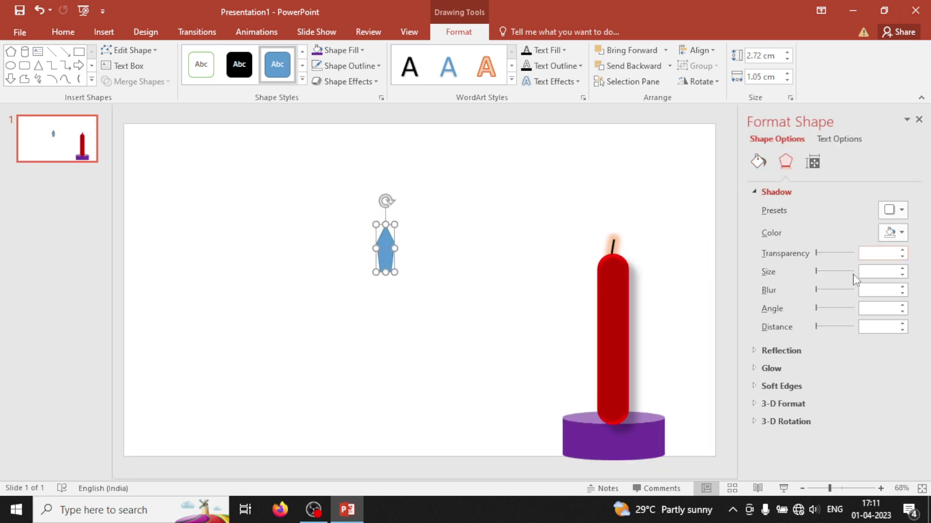
click(901, 233)
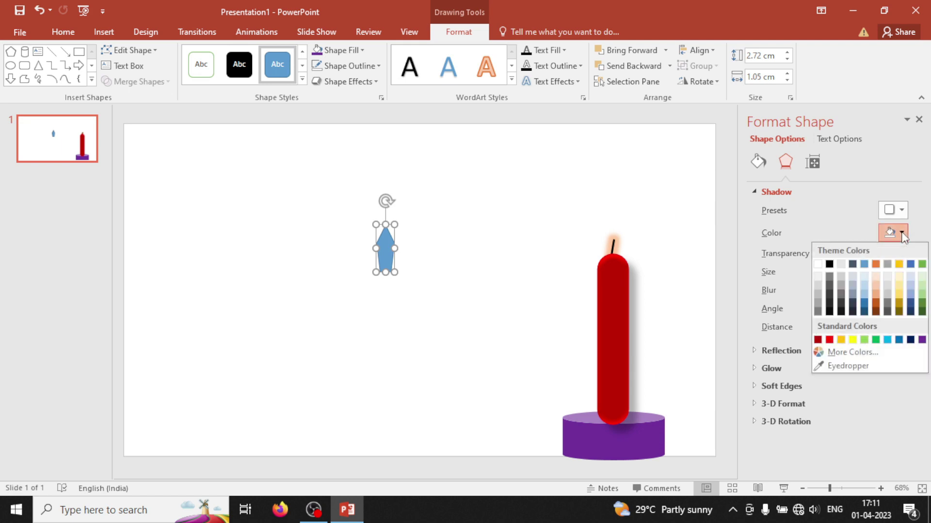
click(829, 340)
Step: Give the flame a gradient fill, after briefly trying presets and a solid red fill
click(763, 162)
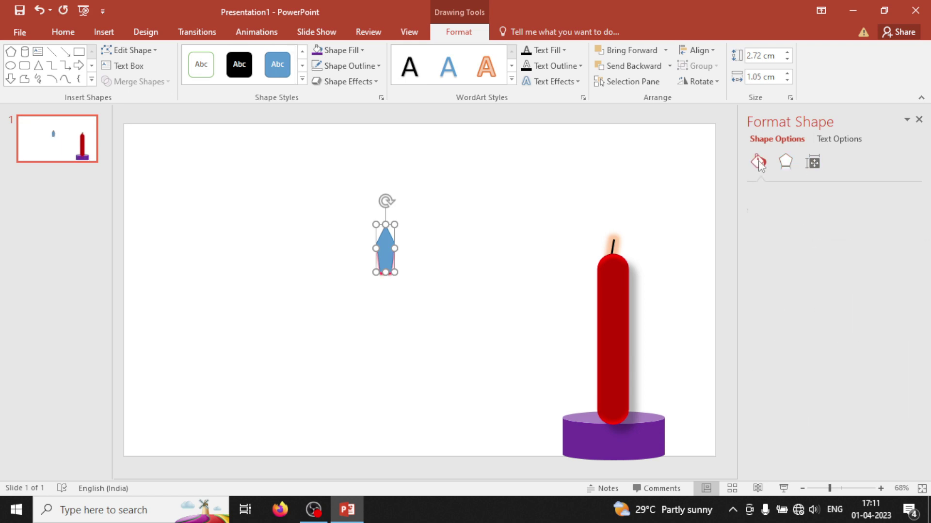
click(781, 192)
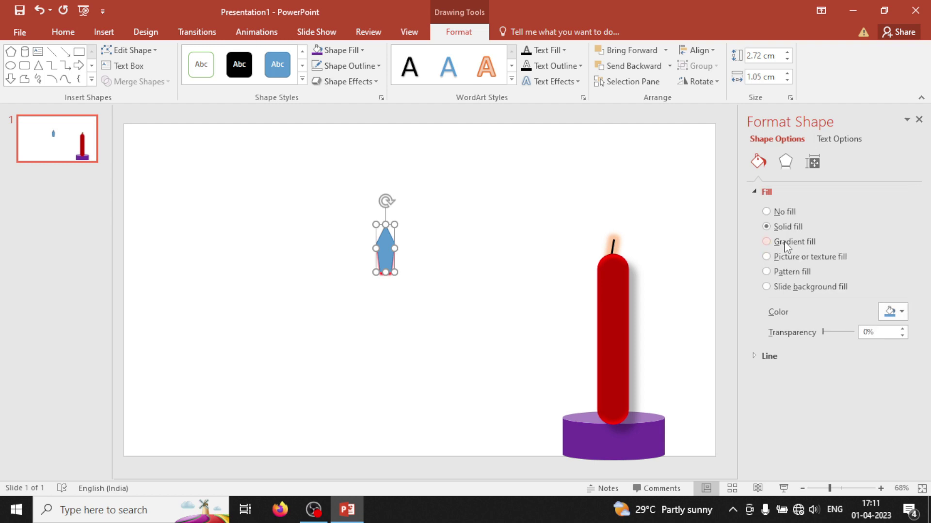
click(766, 242)
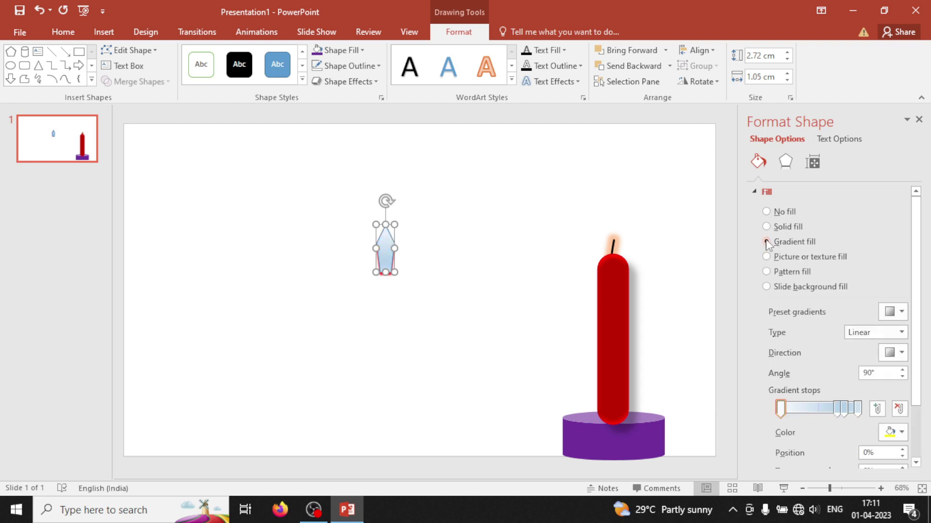
click(900, 316)
click(885, 280)
click(786, 214)
click(776, 230)
click(901, 312)
click(831, 420)
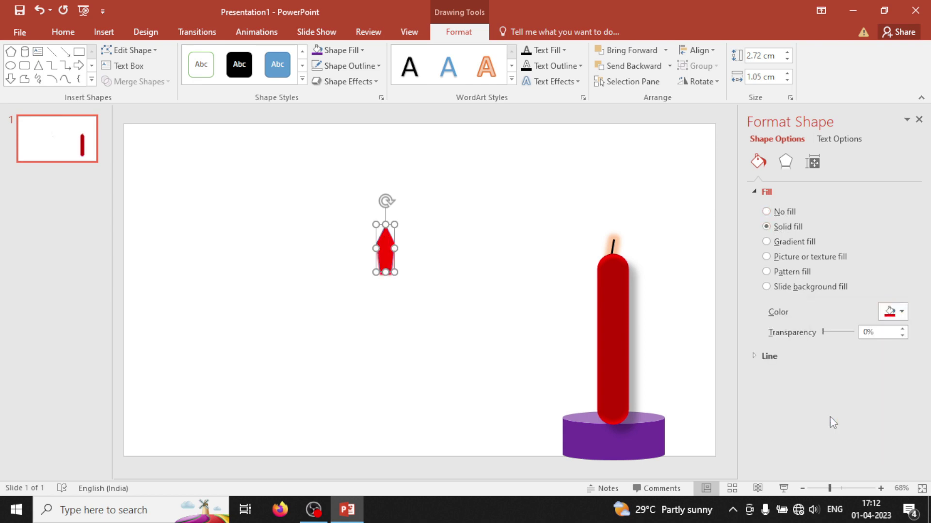
click(782, 241)
Step: Colour the gradient stops red, orange-yellow, orange at 83% and white at 74%
click(901, 433)
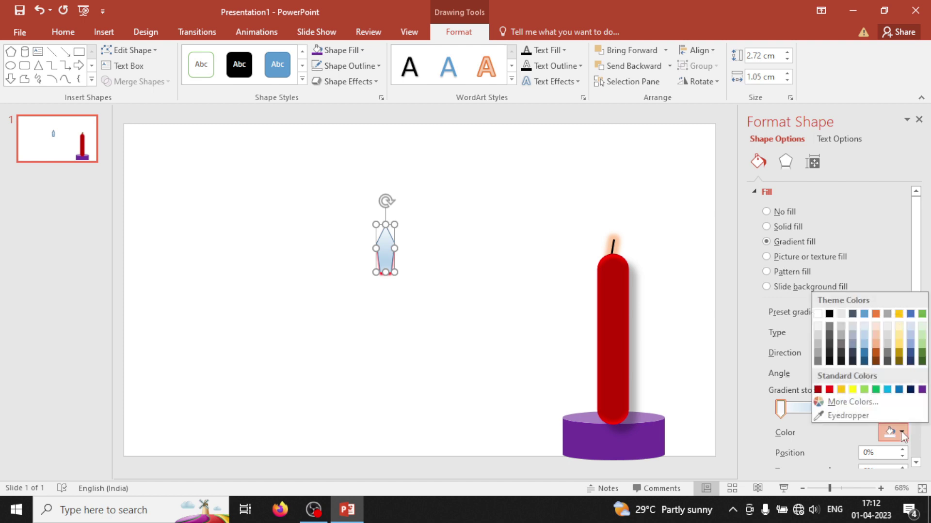
click(829, 390)
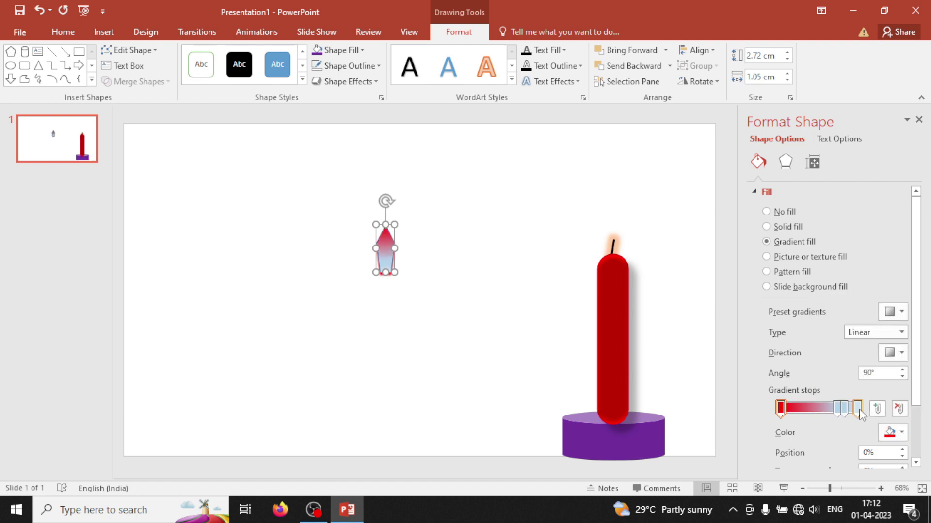
click(901, 432)
click(842, 391)
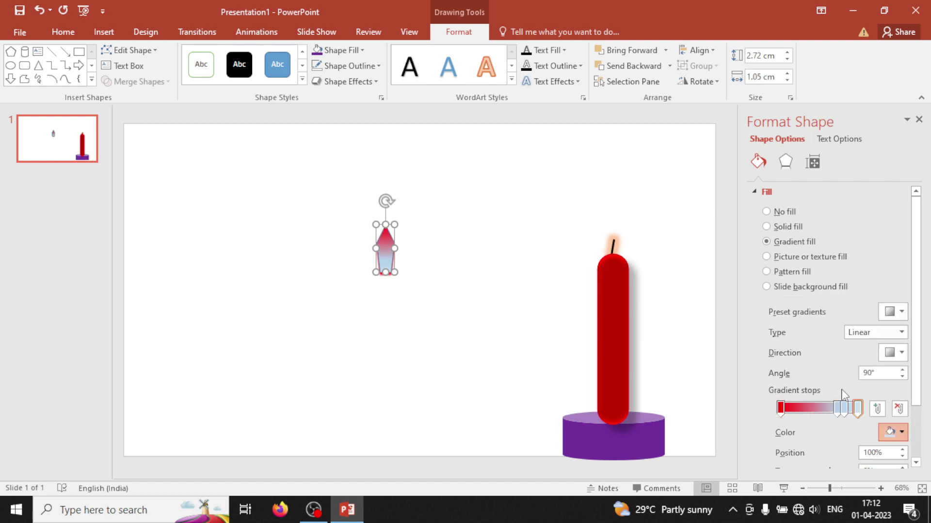
click(844, 408)
click(901, 432)
click(840, 390)
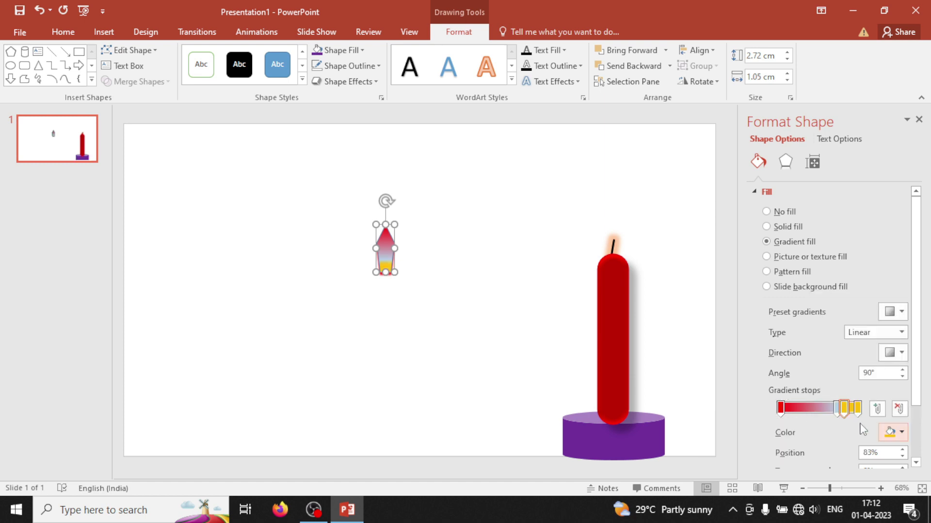
click(838, 410)
click(901, 432)
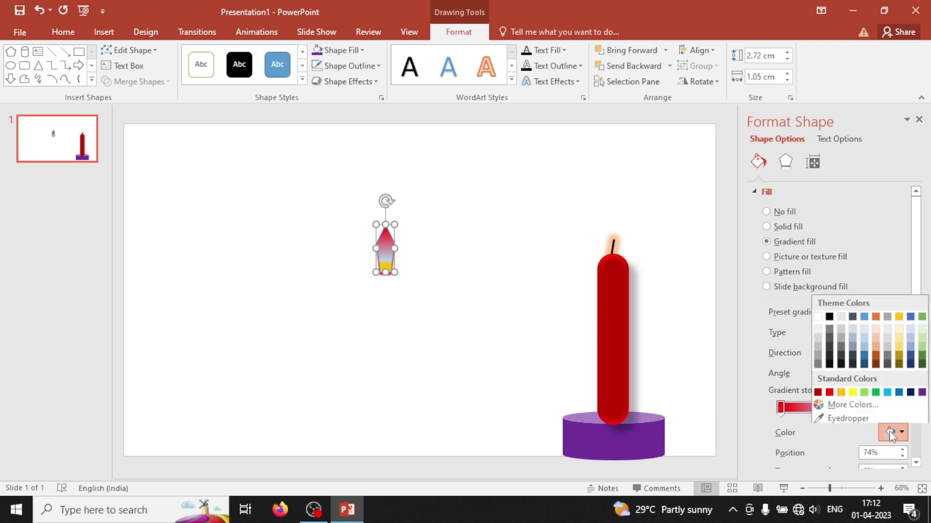
click(818, 327)
Step: Move the gradient stops to 22%, 81% and 28%, making the top stop red
drag(837, 410, 796, 407)
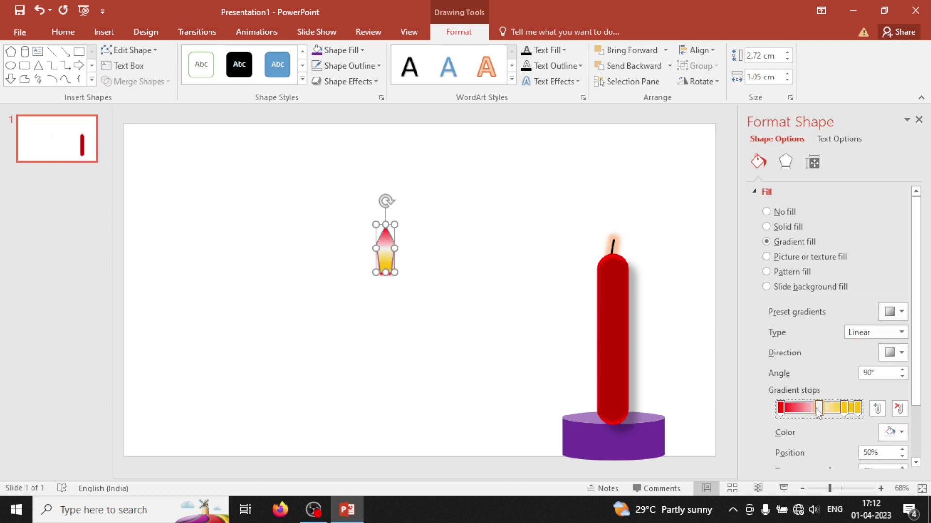
click(827, 408)
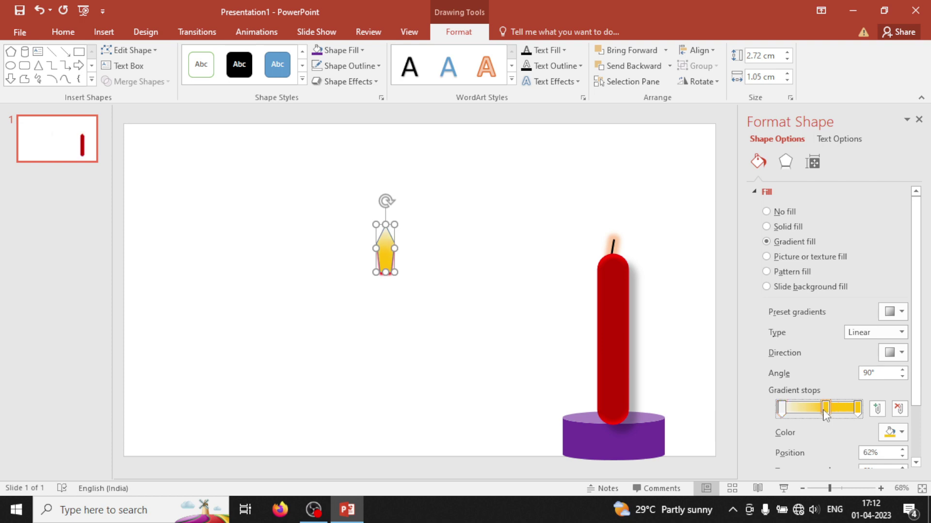
drag(857, 409, 838, 413)
drag(781, 409, 800, 409)
click(891, 433)
click(832, 393)
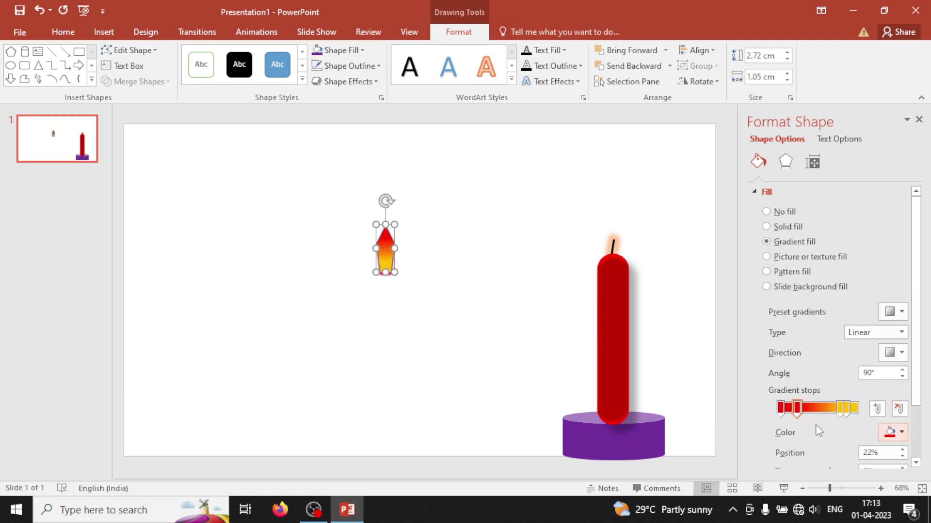
Step: Enlarge the flame's shadow to 105%
scroll(805, 379, down, 3)
scroll(805, 380, up, 3)
click(786, 162)
mouse_move(839, 274)
mouse_down()
mouse_move(858, 274)
mouse_move(847, 309)
mouse_move(826, 327)
mouse_up()
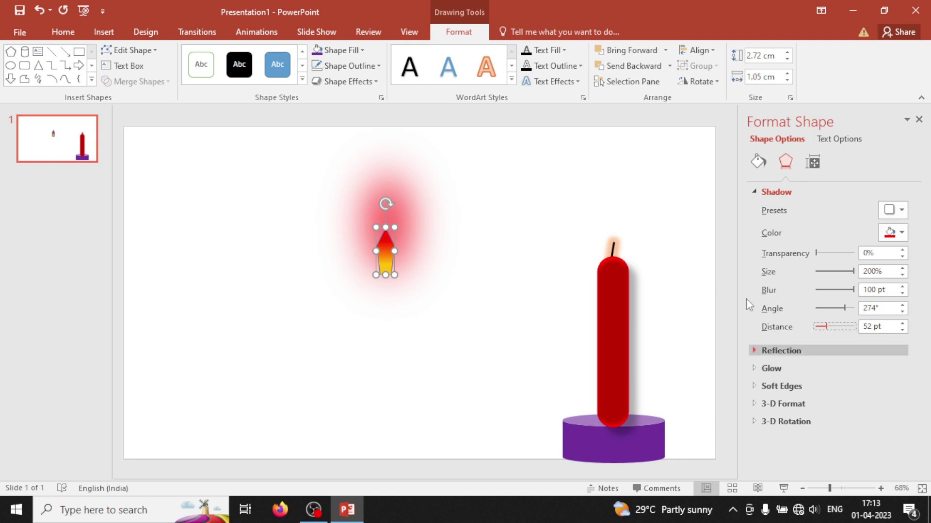
Step: Apply the orange 18 pt glow preset, recolour it red, and set 38 pt size at 85% transparency
click(771, 369)
click(893, 387)
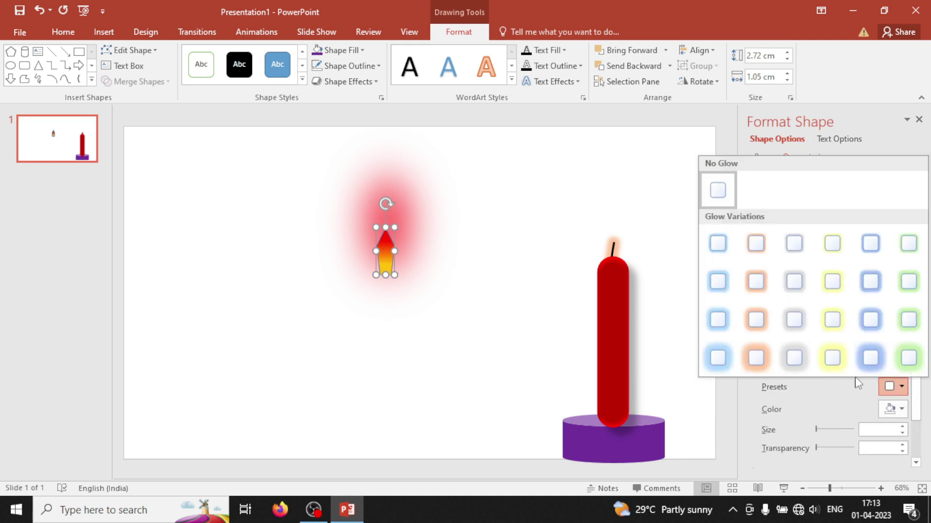
click(760, 361)
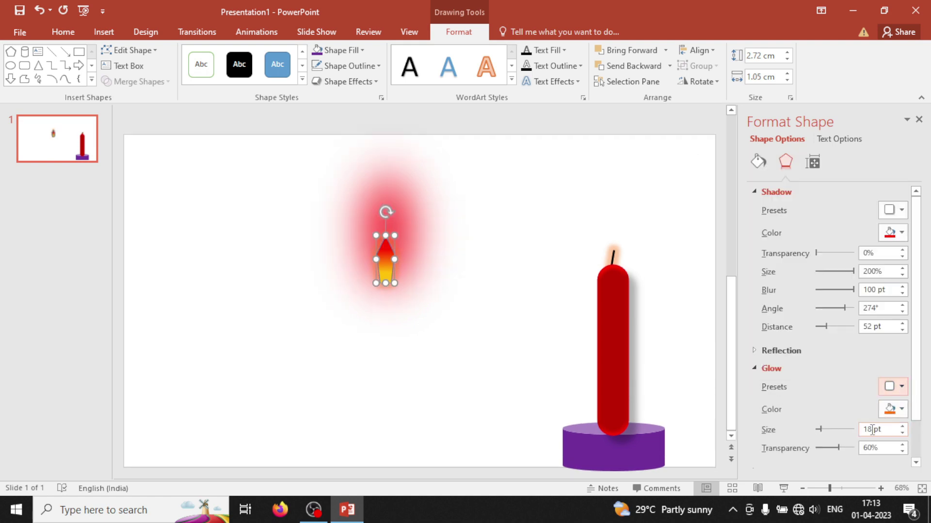
click(901, 410)
click(830, 366)
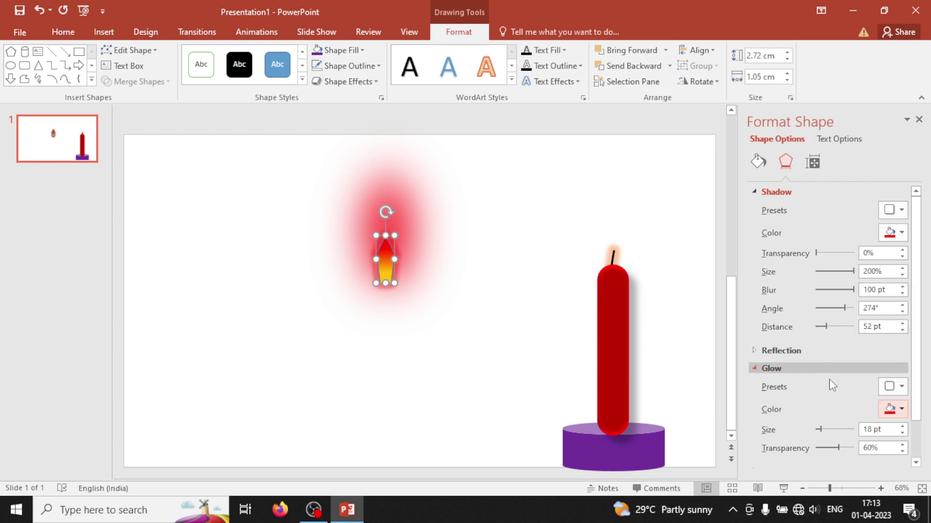
click(830, 430)
click(827, 430)
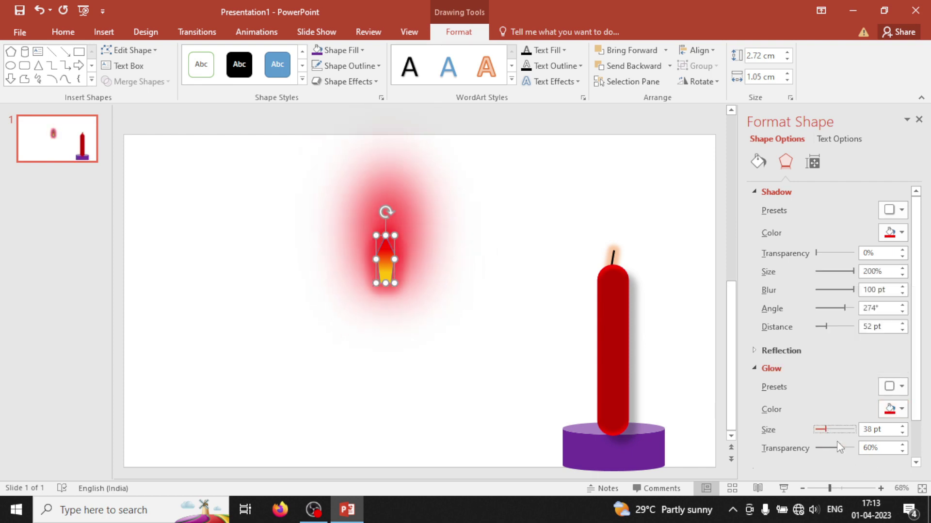
drag(839, 447, 848, 447)
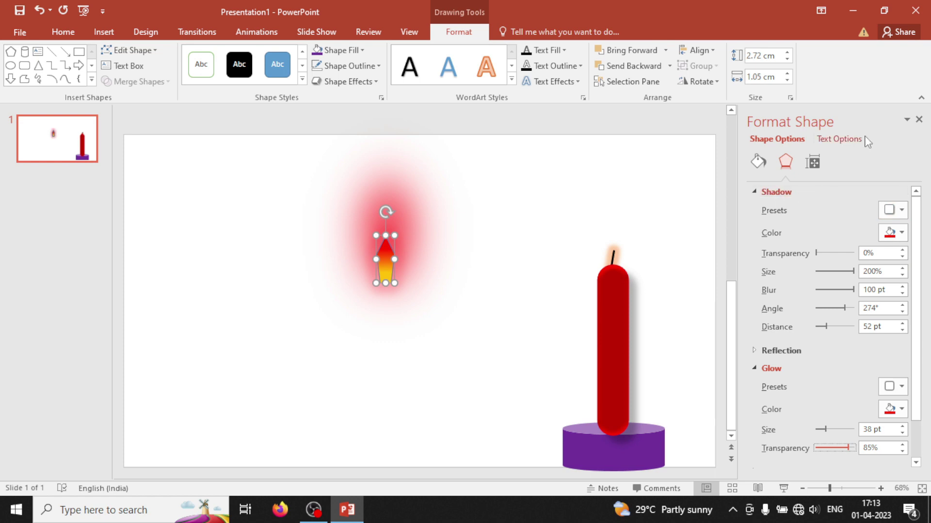
click(918, 120)
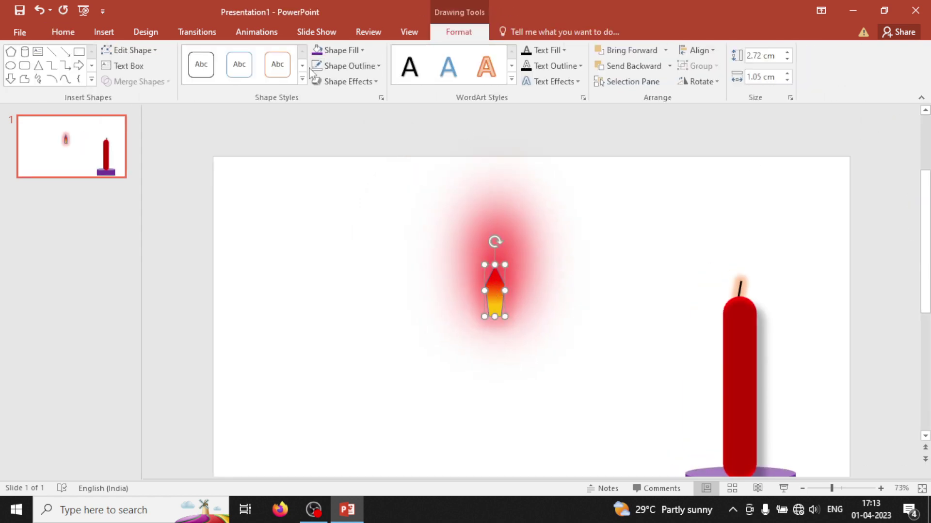
Step: Move the flame onto the top of the candle wick and nudge it into place
click(531, 314)
key(Tab)
click(608, 315)
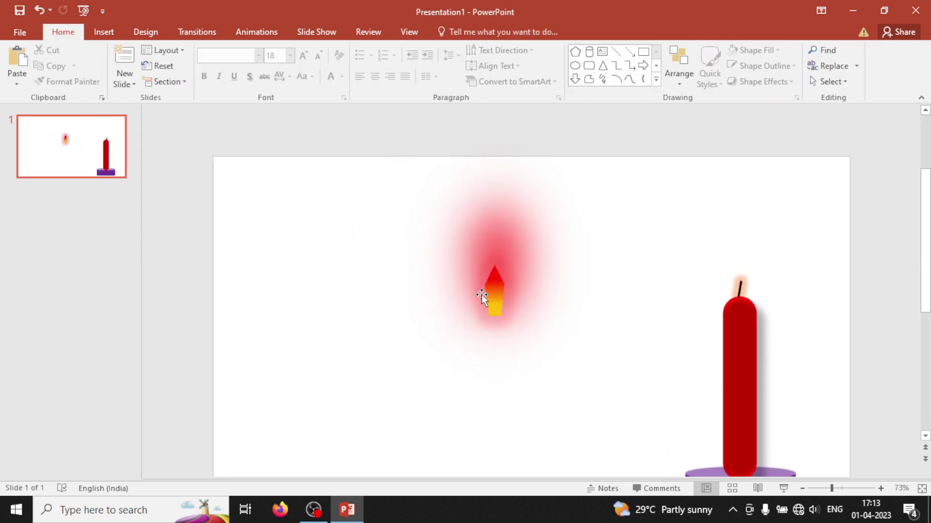
drag(491, 293, 736, 270)
key(Escape)
click(725, 278)
key(Right)
key(Right)
key(Right)
key(Right)
key(Up)
key(Up)
Step: Fine-tune the flame's position over the wick and check the wick lines
click(442, 266)
click(740, 266)
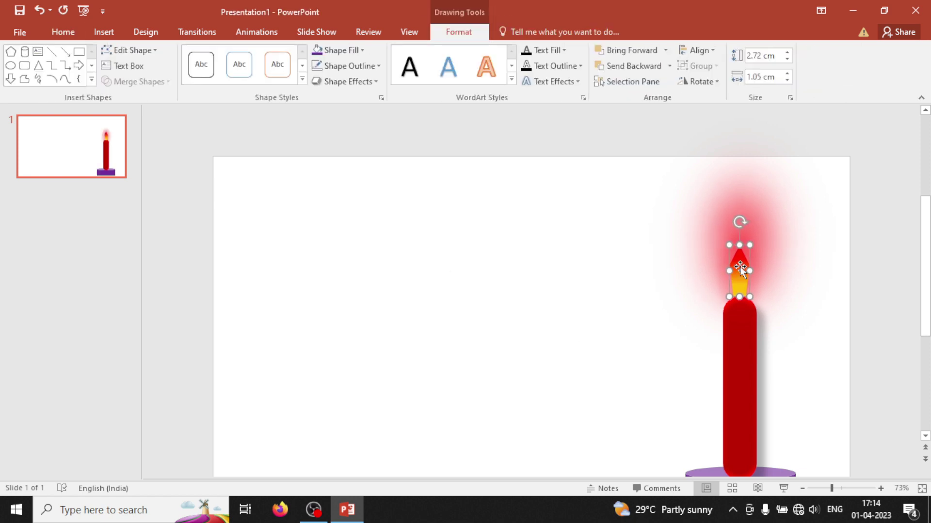
click(615, 295)
click(741, 275)
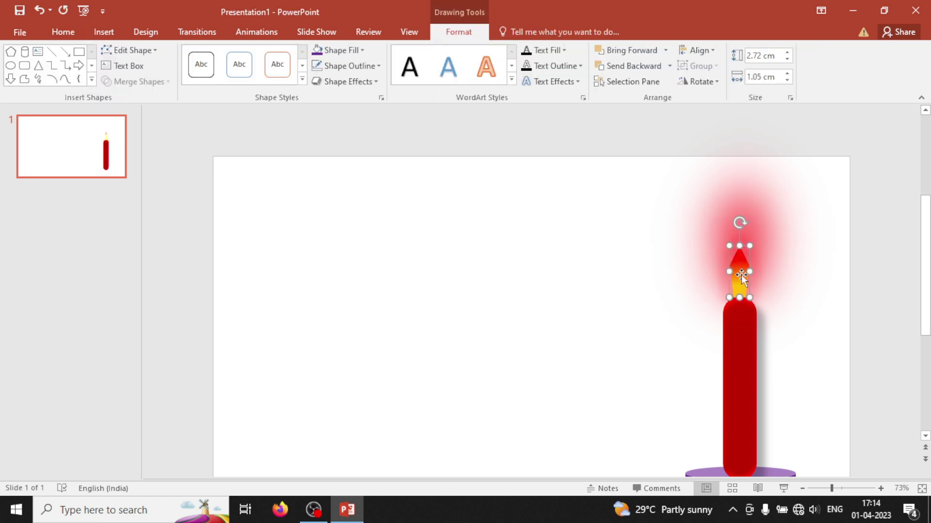
click(700, 275)
click(739, 276)
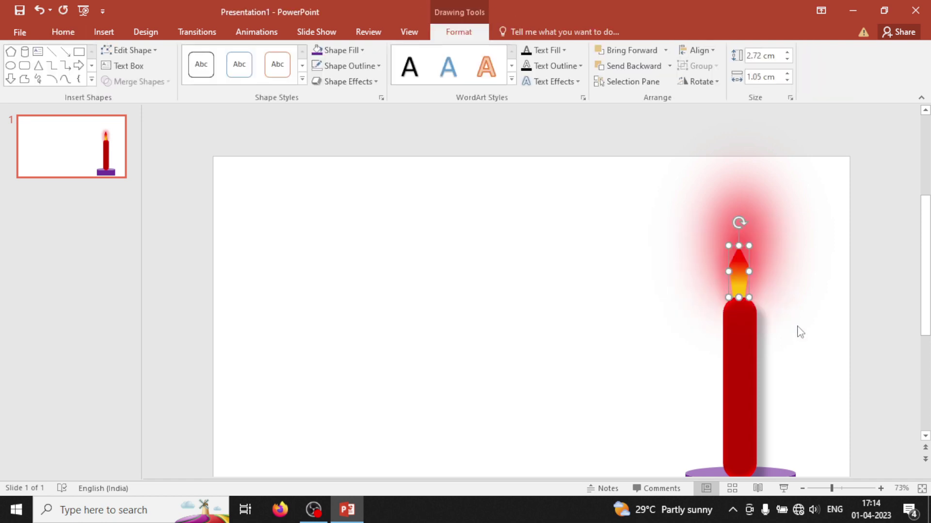
click(692, 304)
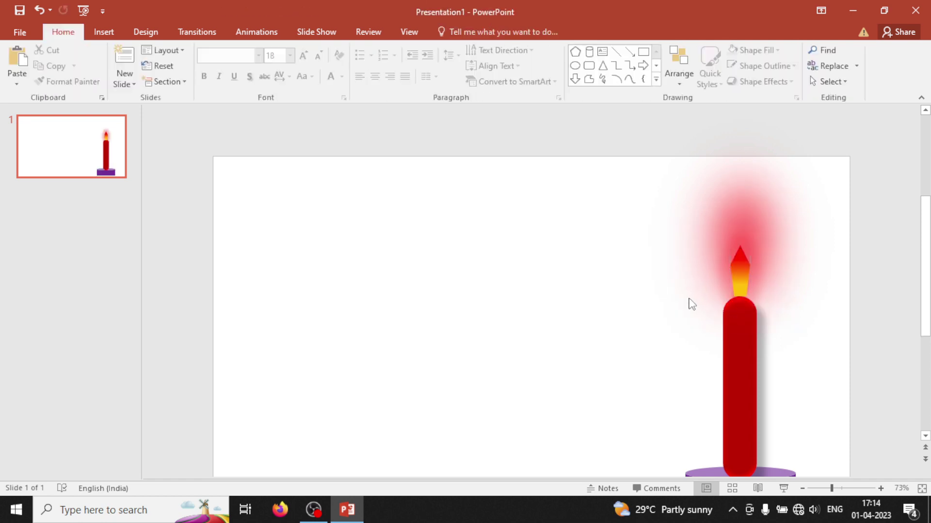
drag(693, 237, 786, 316)
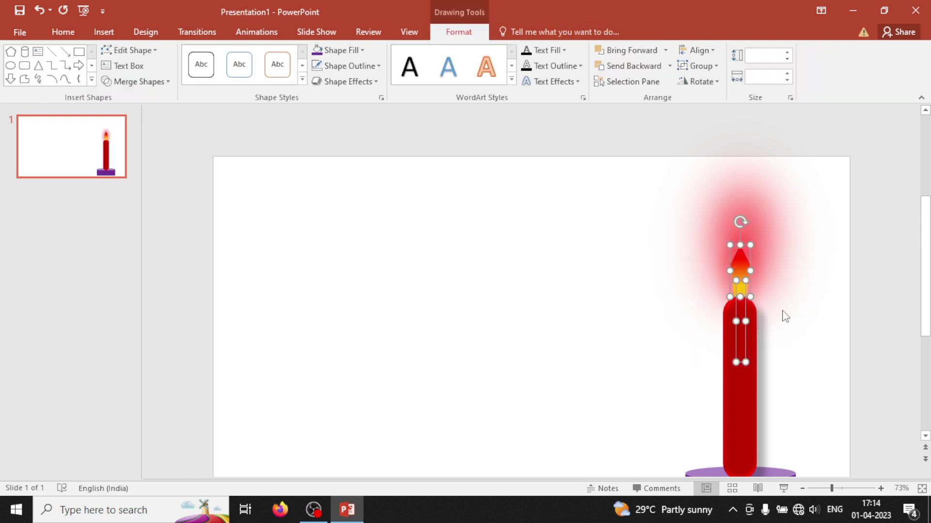
shift+click(737, 257)
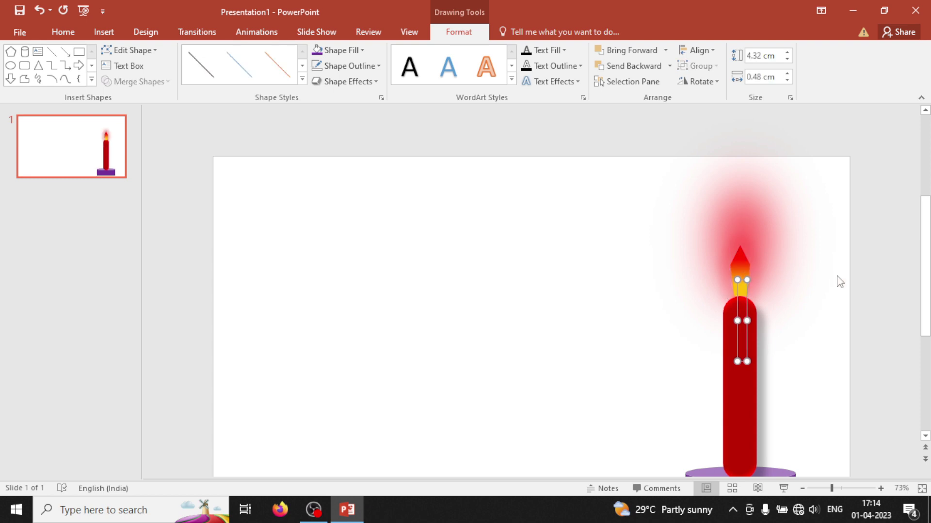
click(839, 282)
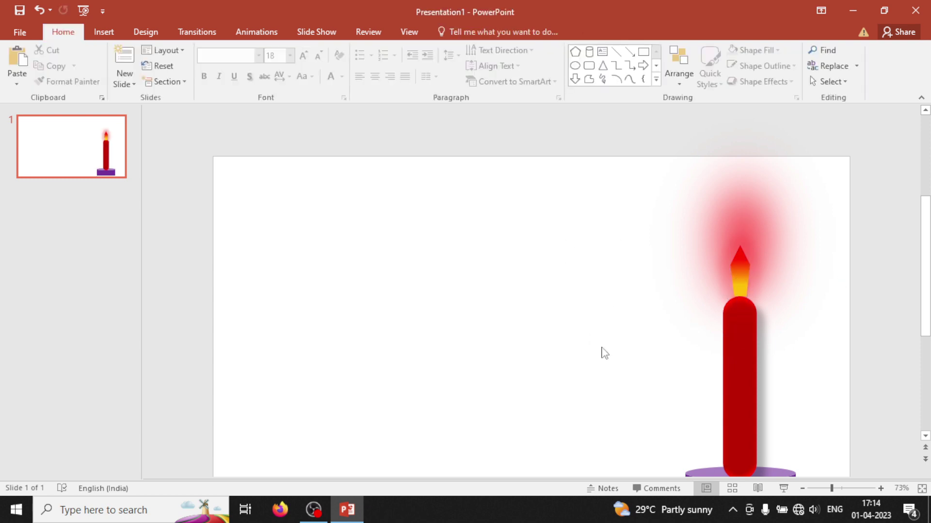
Step: Set the slide background to a solid black fill
right_click(338, 233)
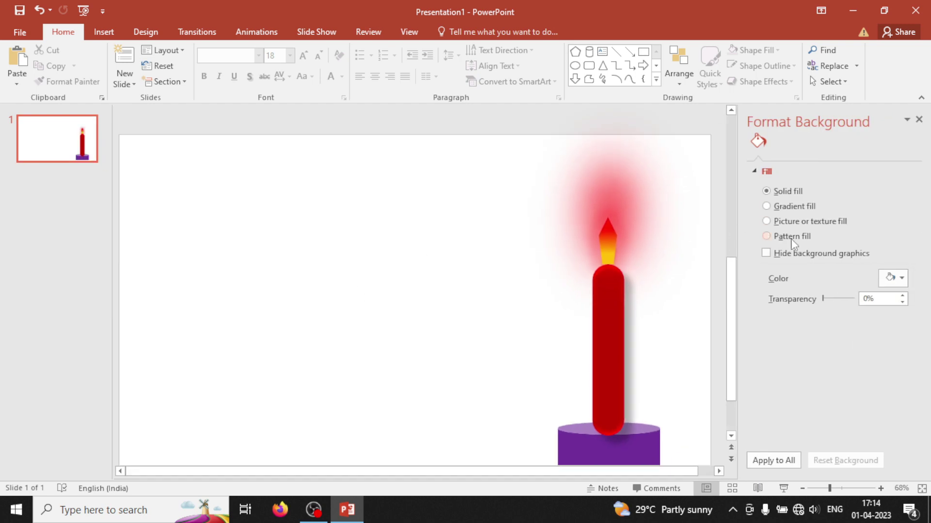
click(894, 278)
click(827, 322)
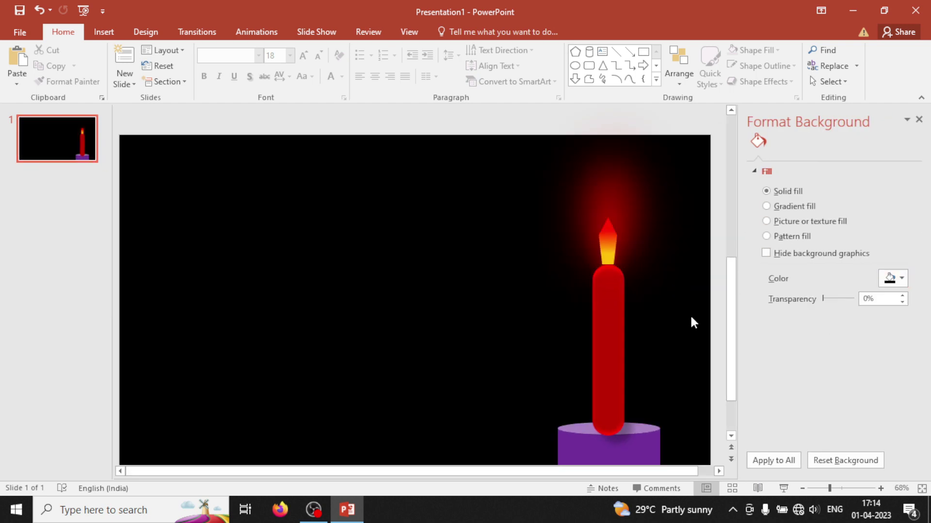
click(918, 120)
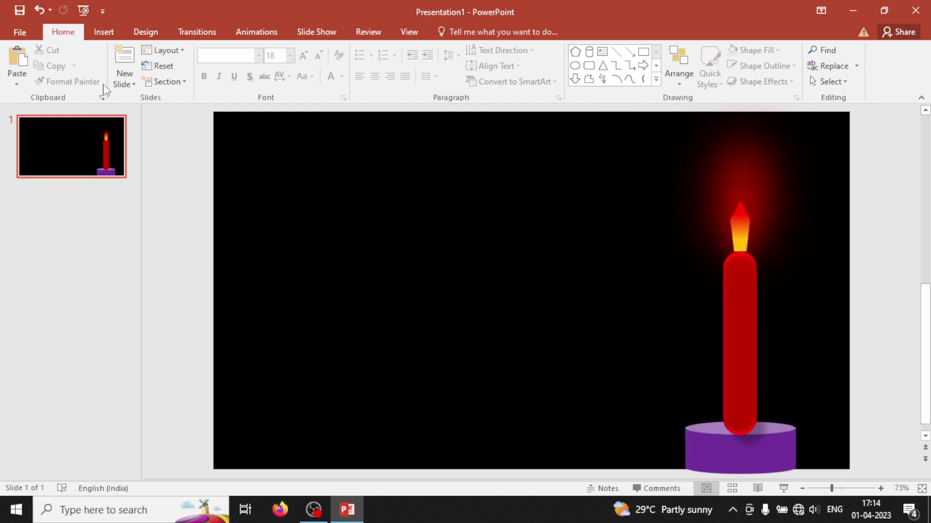
click(104, 32)
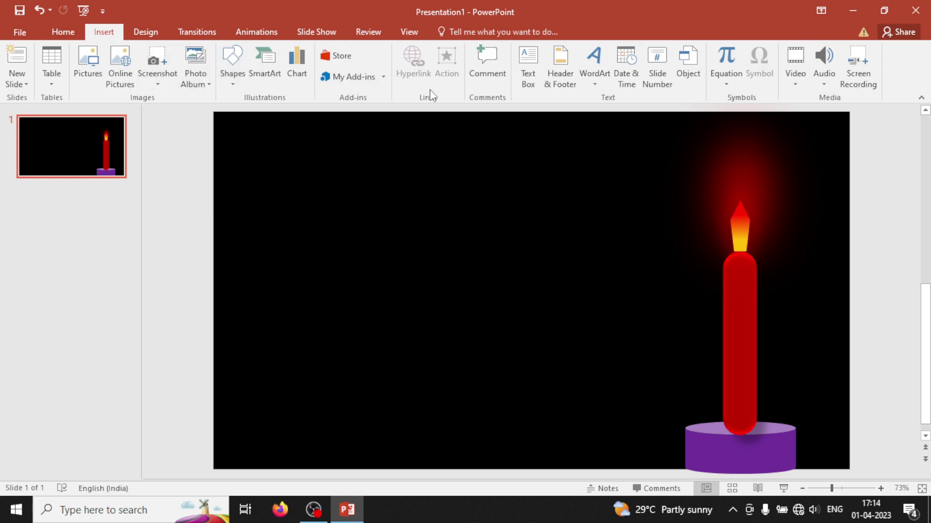
Step: Insert a WordArt box reading 'Enter your name' with 'And surname' on the second line
click(594, 61)
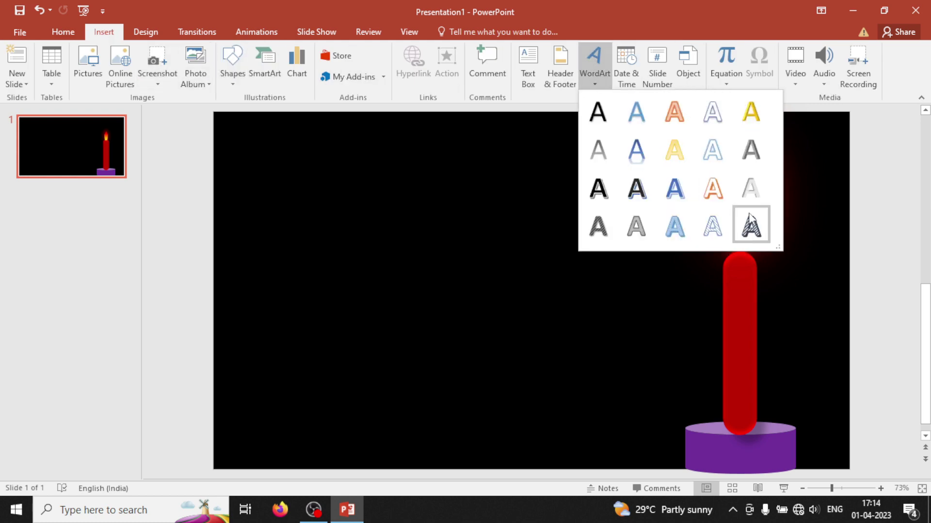
click(750, 189)
text(e)
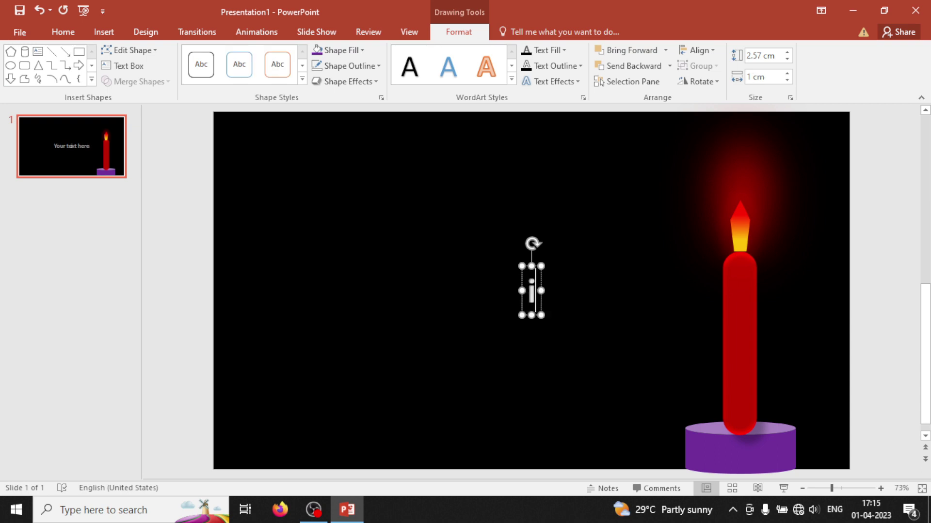
key(BackSpace)
text(Enter your name)
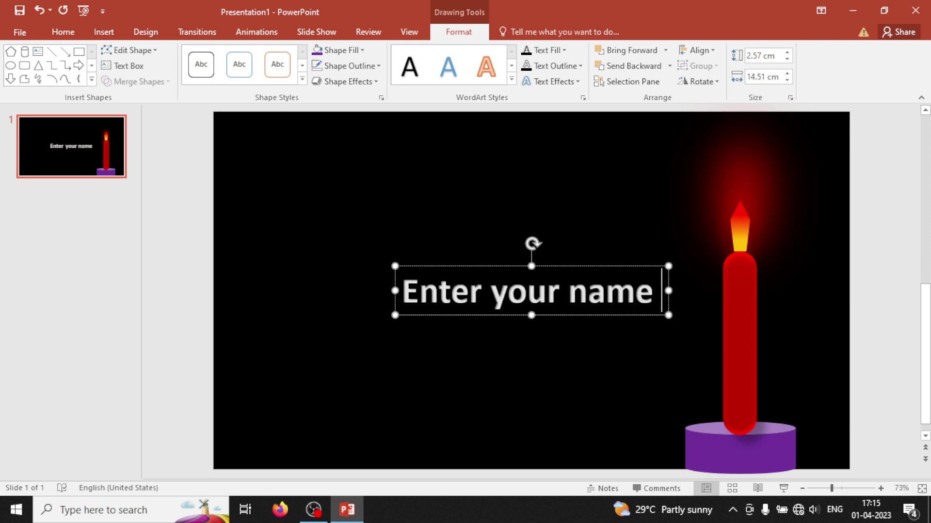
key(Return)
text(And surname)
Step: Move the name text up and to the left, beside the candle
click(408, 235)
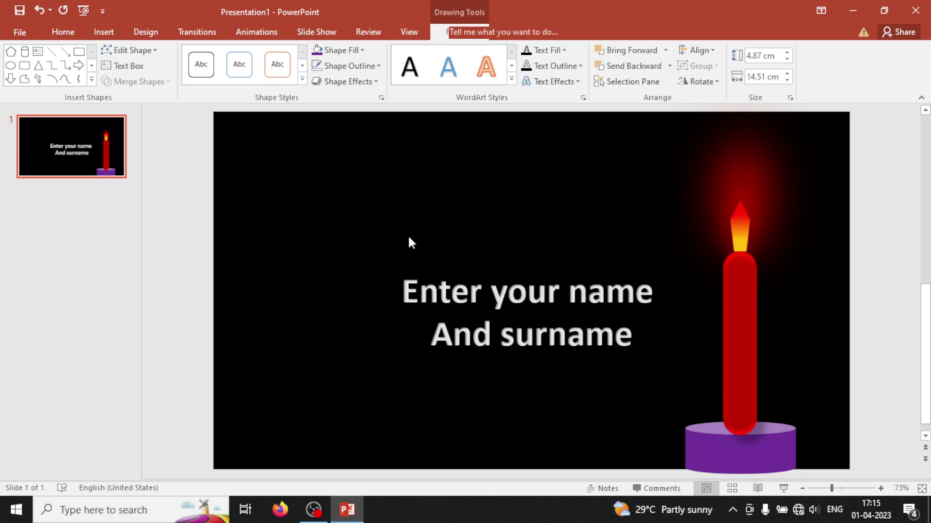
drag(488, 357, 435, 310)
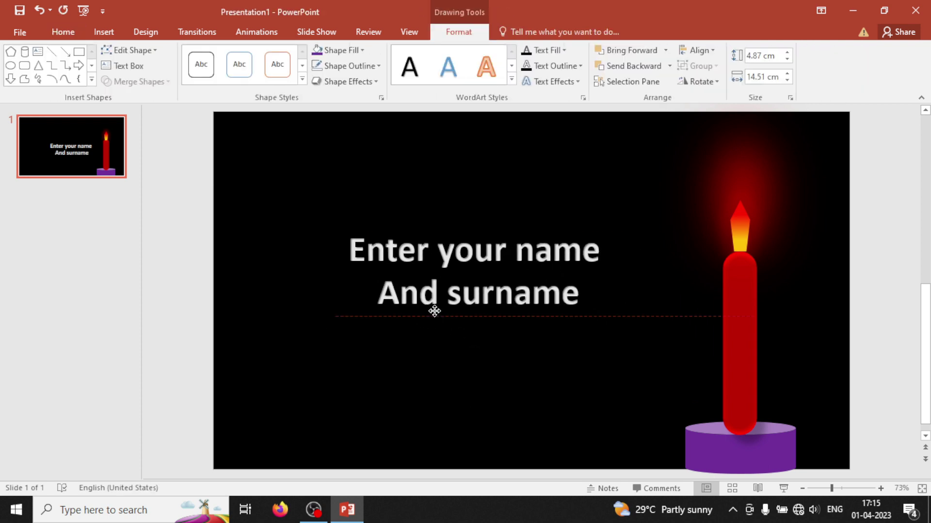
click(594, 174)
click(745, 230)
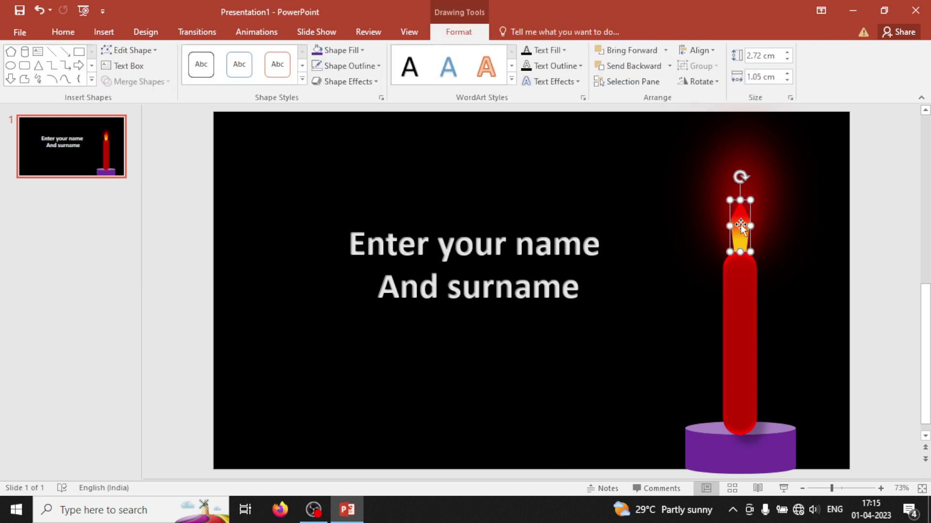
click(718, 197)
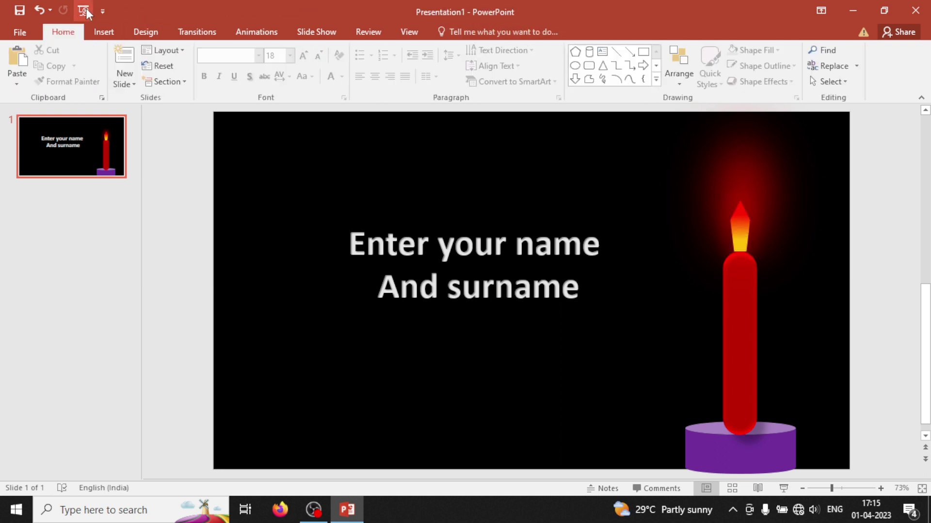